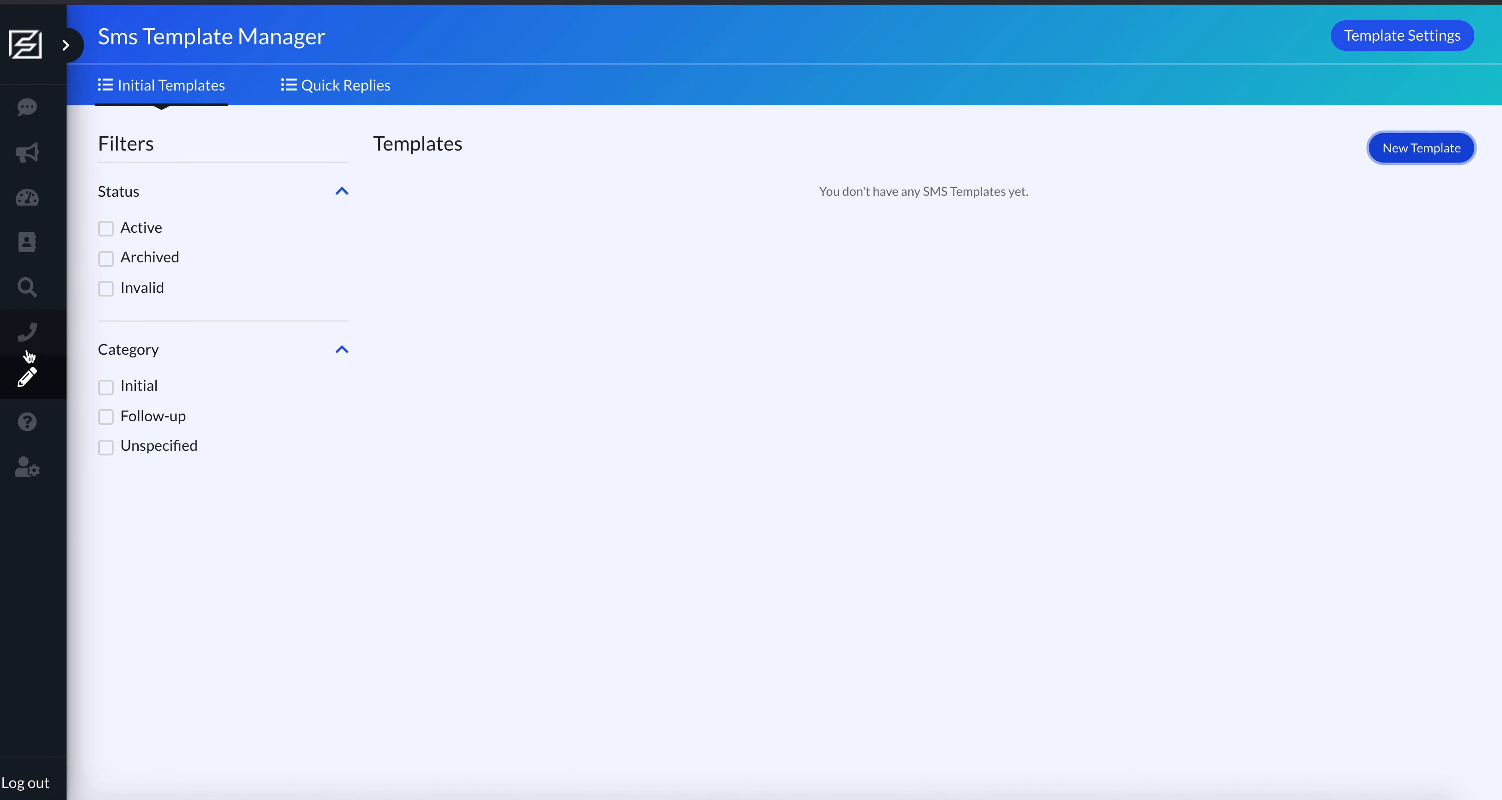
In the template settings, leave the sender's first name option off, enter a replacement nickname and save.
{"action": "left_click", "coordinate": [27, 332]}
{"action": "left_click", "coordinate": [28, 378]}
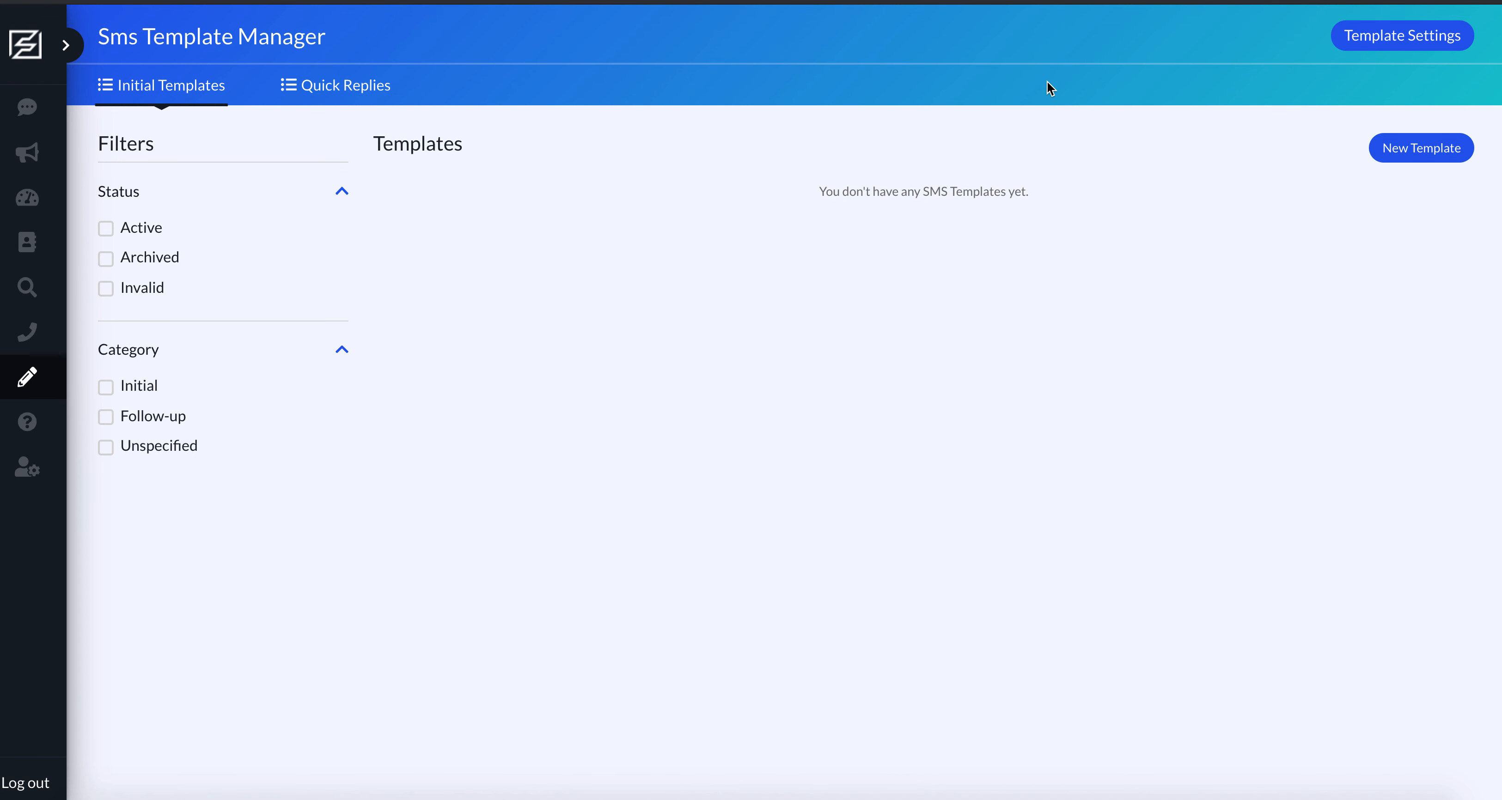
{"action": "left_click", "coordinate": [1428, 44]}
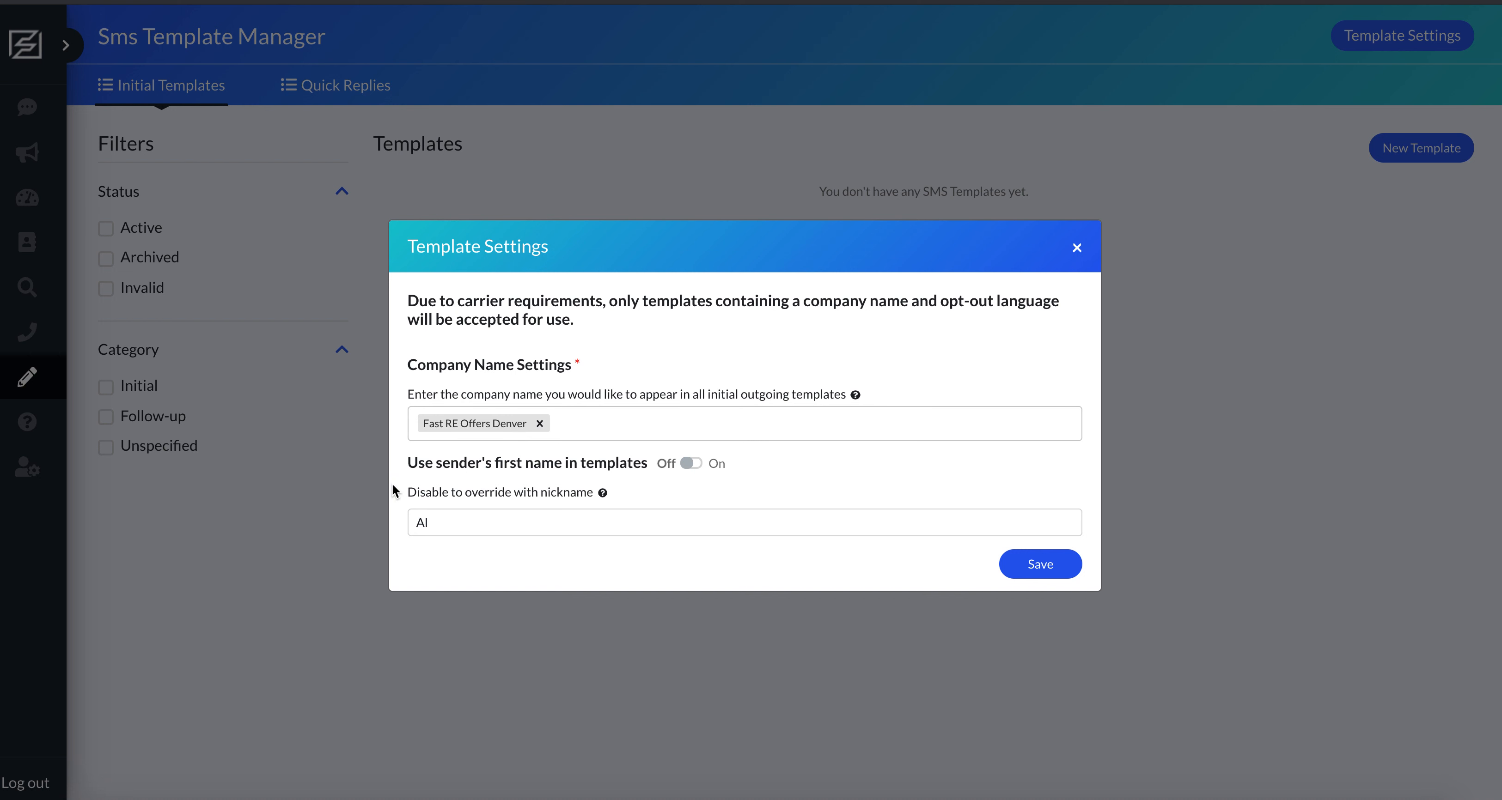
{"action": "left_click", "coordinate": [690, 464]}
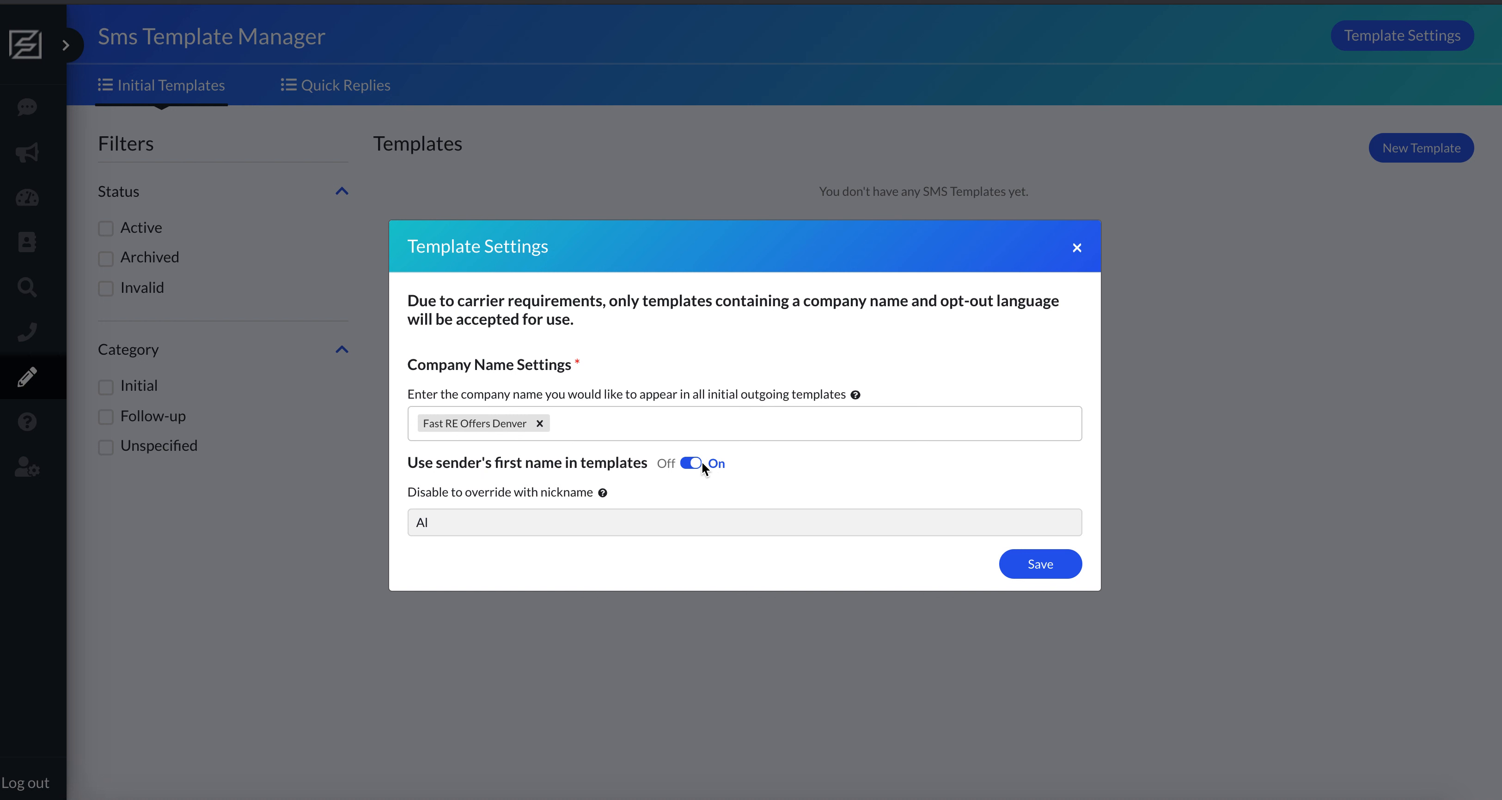
{"action": "left_click", "coordinate": [703, 464]}
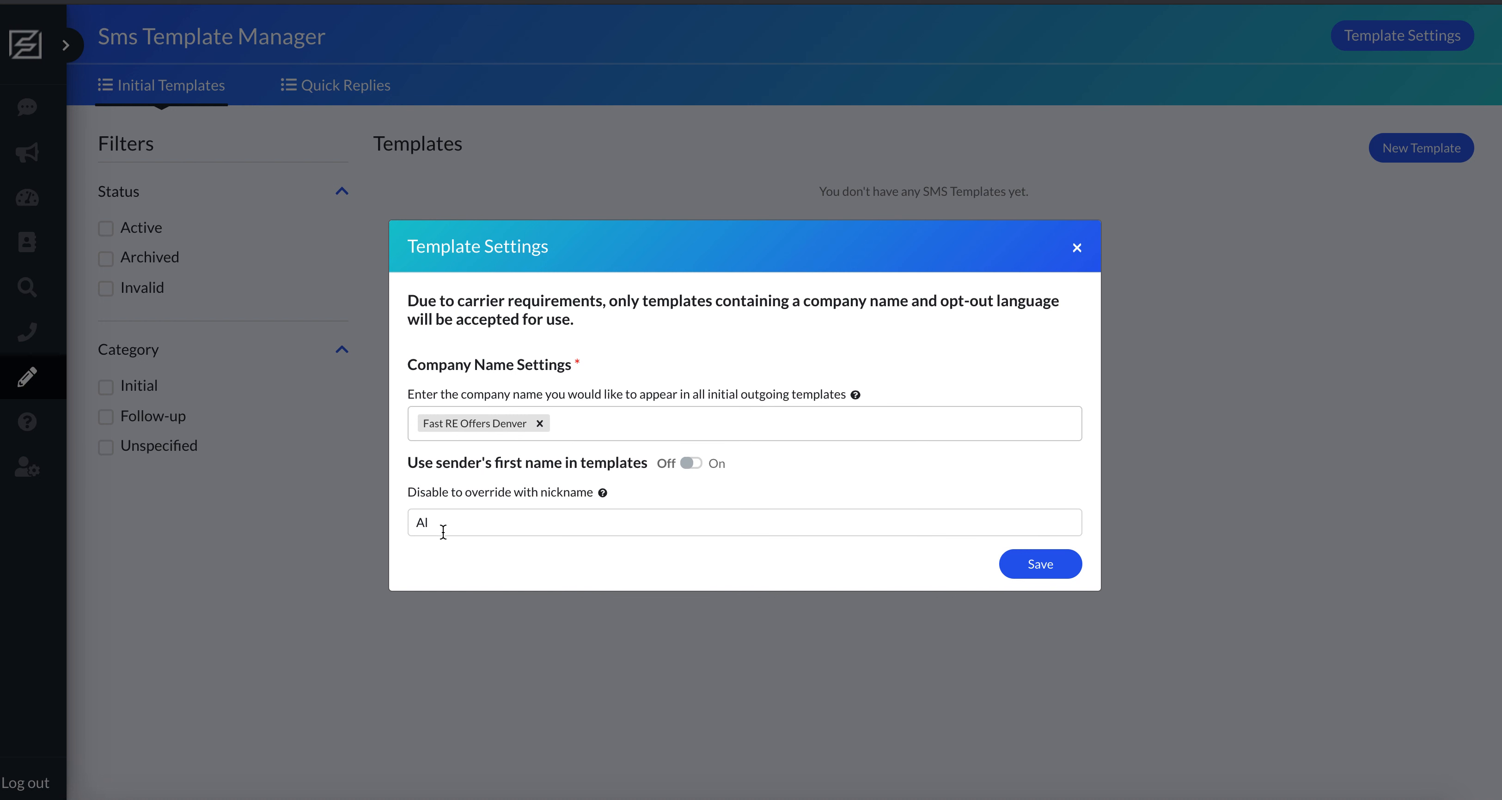
{"action": "left_click_drag", "start_coordinate": [466, 524], "coordinate": [404, 521]}
{"action": "type", "text": "Jason"}
{"action": "left_click", "coordinate": [1050, 566]}
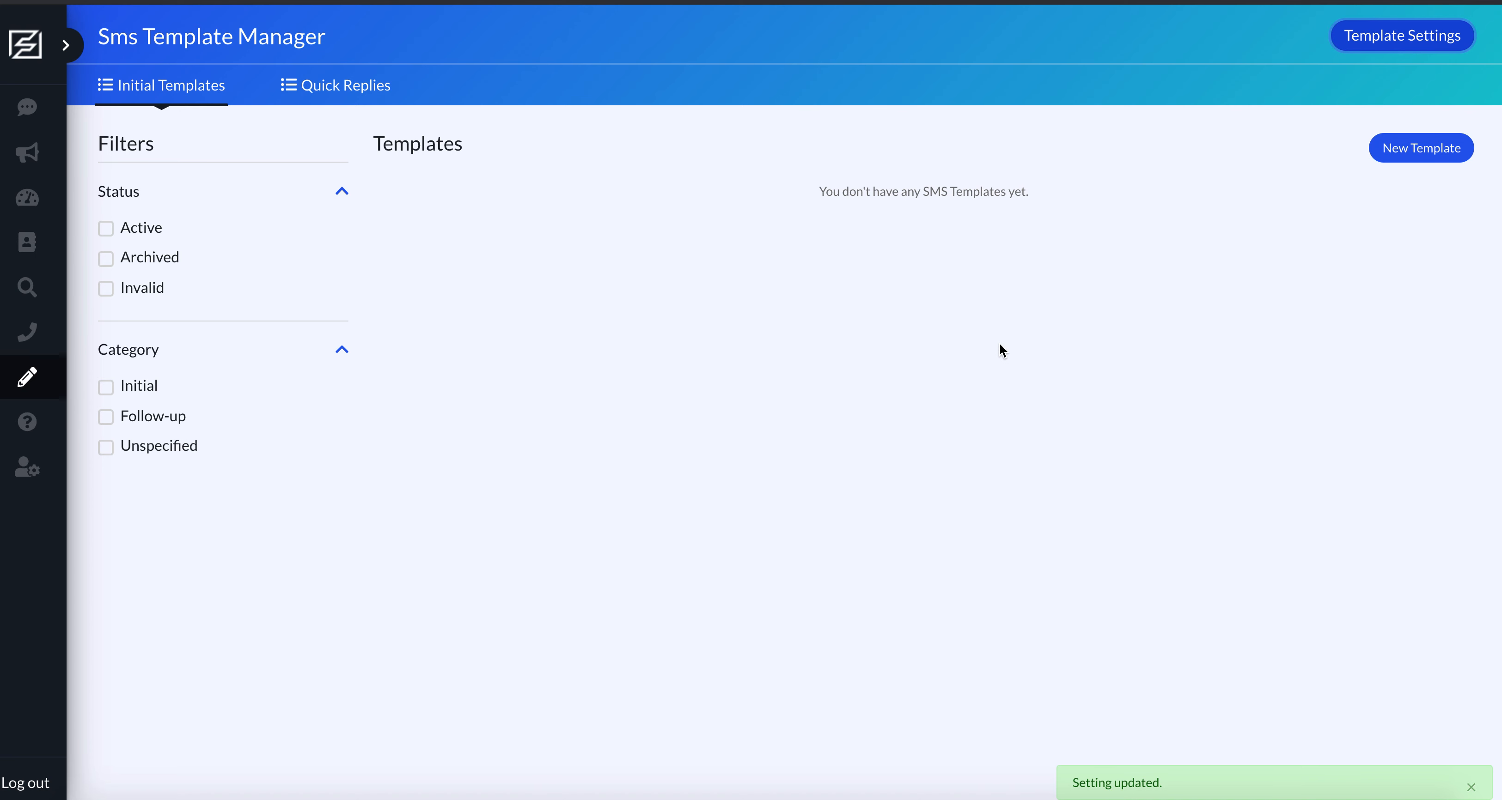
Start a new SMS template named "Denver Area Vacant Template" in the Initial category.
{"action": "left_click", "coordinate": [1389, 153]}
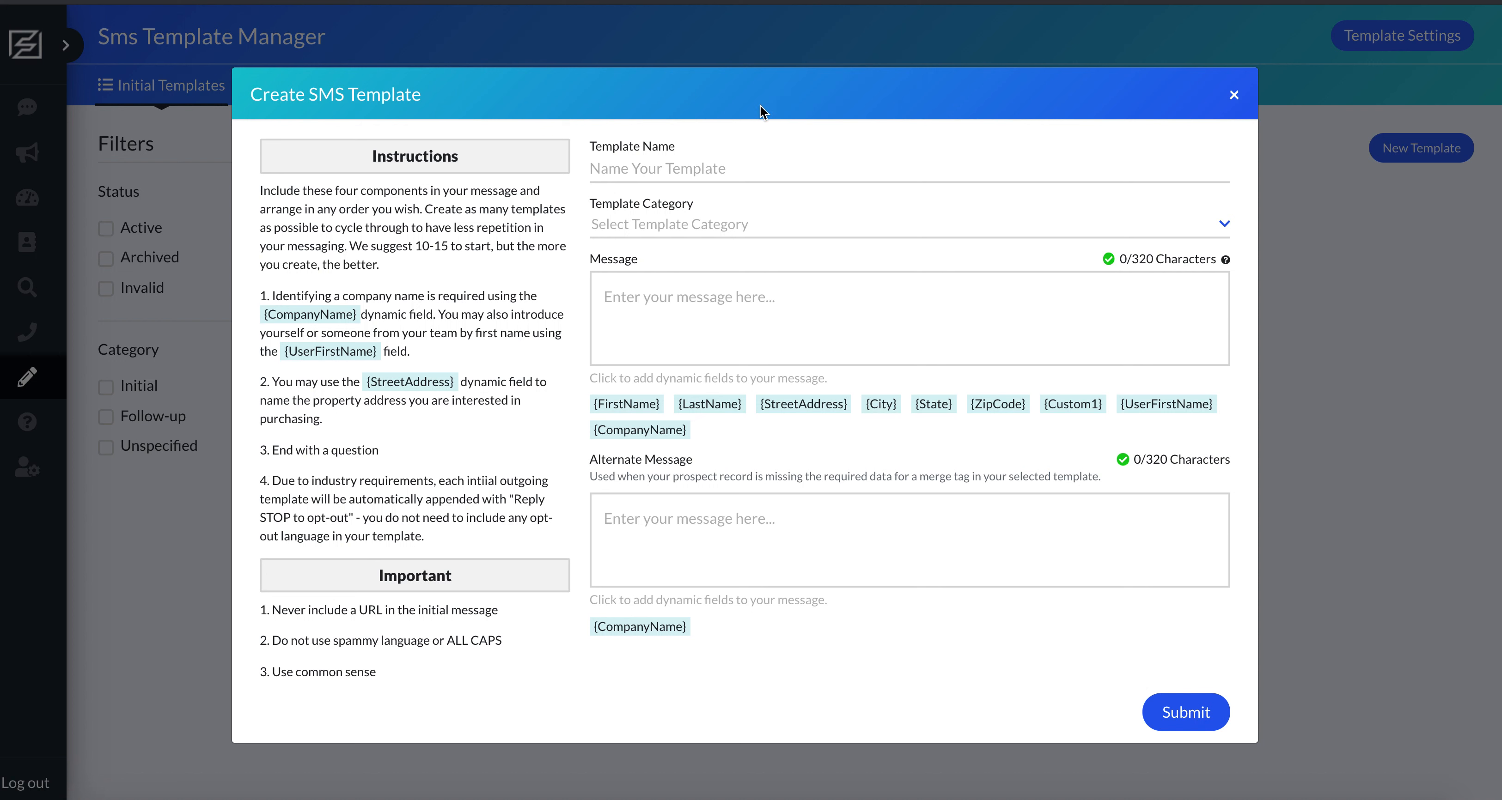
{"action": "left_click", "coordinate": [658, 167]}
{"action": "left_click", "coordinate": [695, 240]}
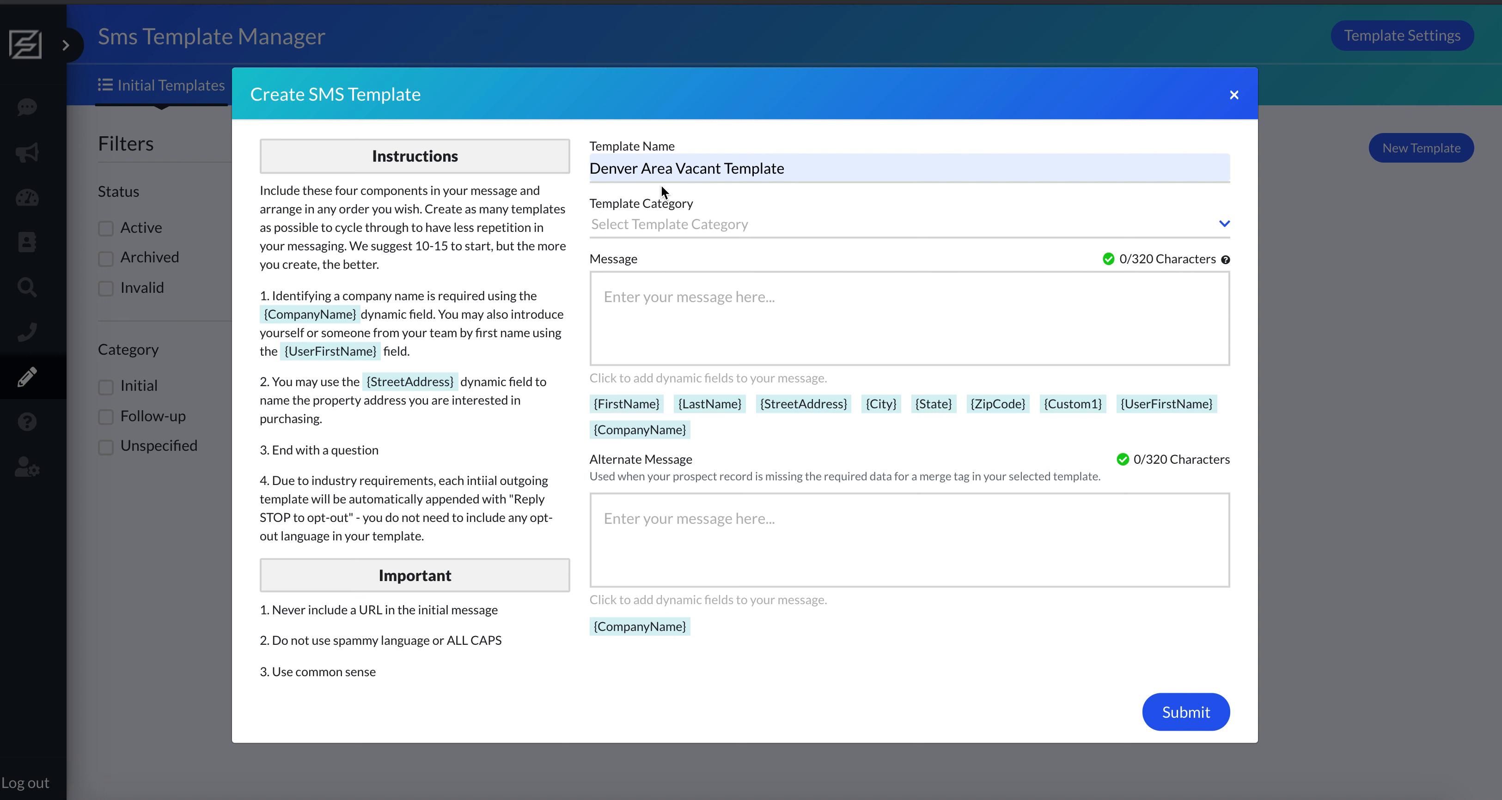
{"action": "left_click", "coordinate": [671, 225]}
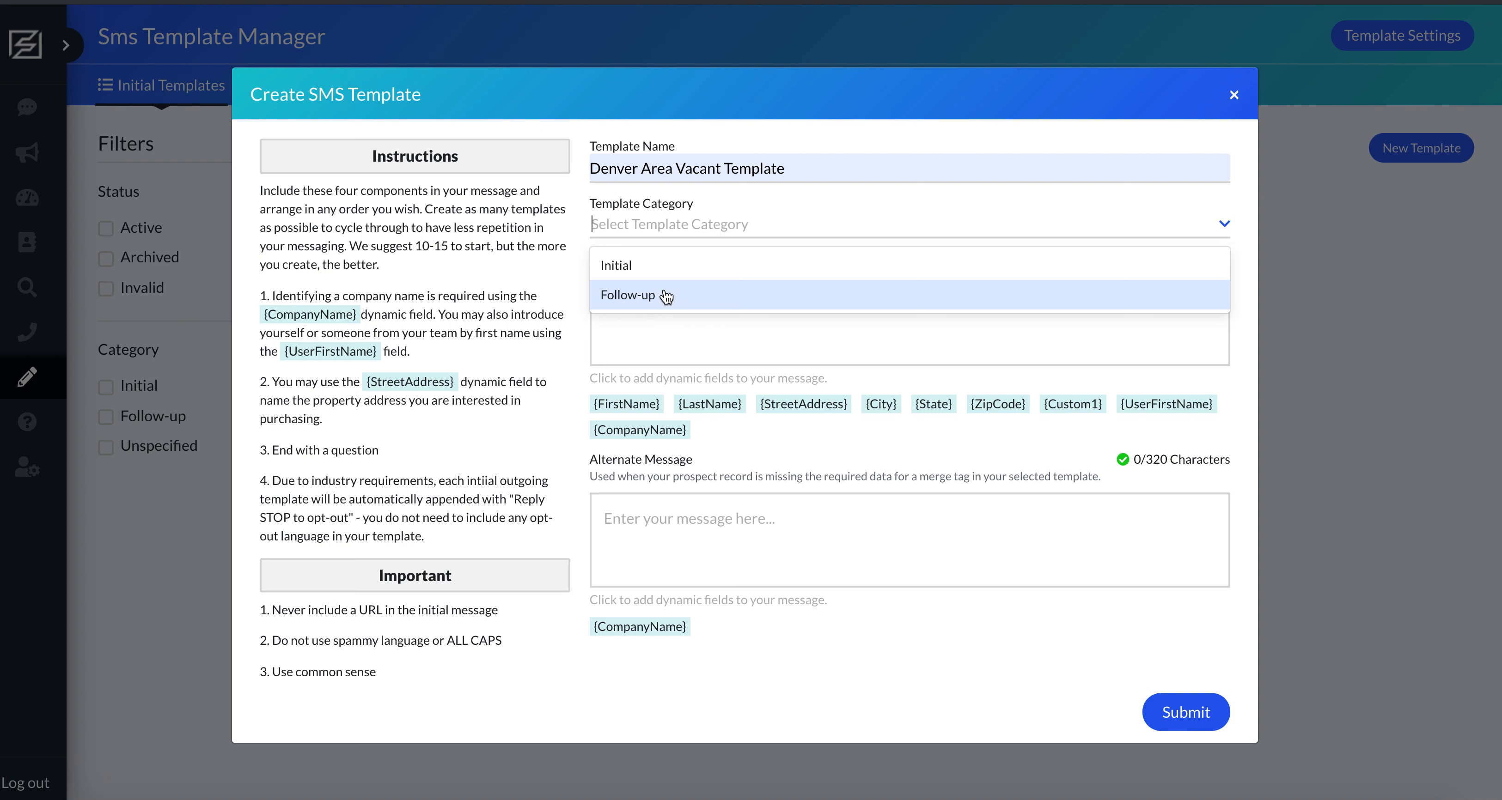
{"action": "left_click", "coordinate": [634, 271]}
Begin the template message with "Hi {FirstName}, this is {UserFirstName} from {CompanyName}", using the dynamic fields.
{"action": "left_click", "coordinate": [722, 300]}
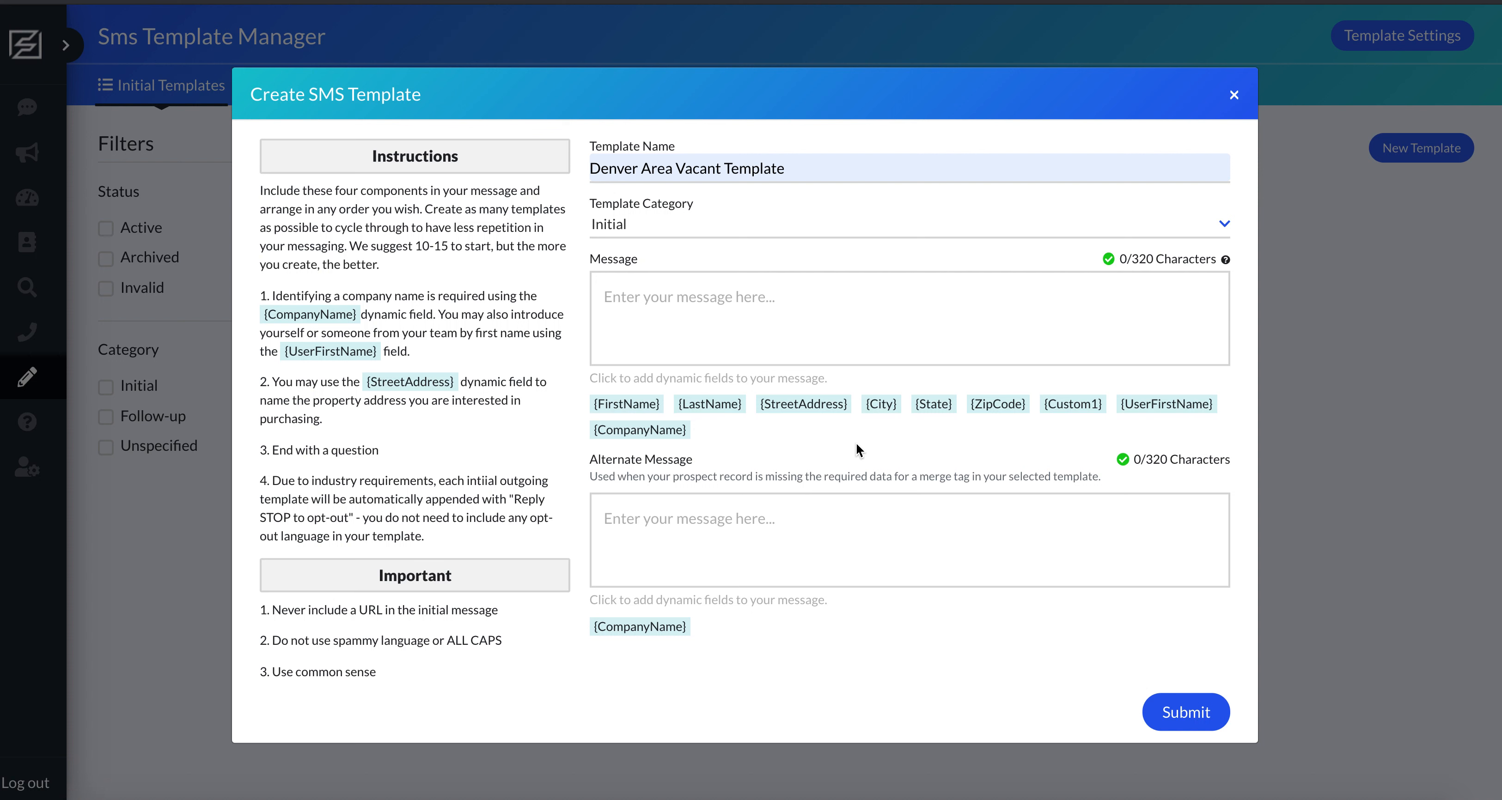
{"action": "left_click", "coordinate": [784, 307]}
{"action": "type", "text": "Hi"}
{"action": "left_click", "coordinate": [643, 405]}
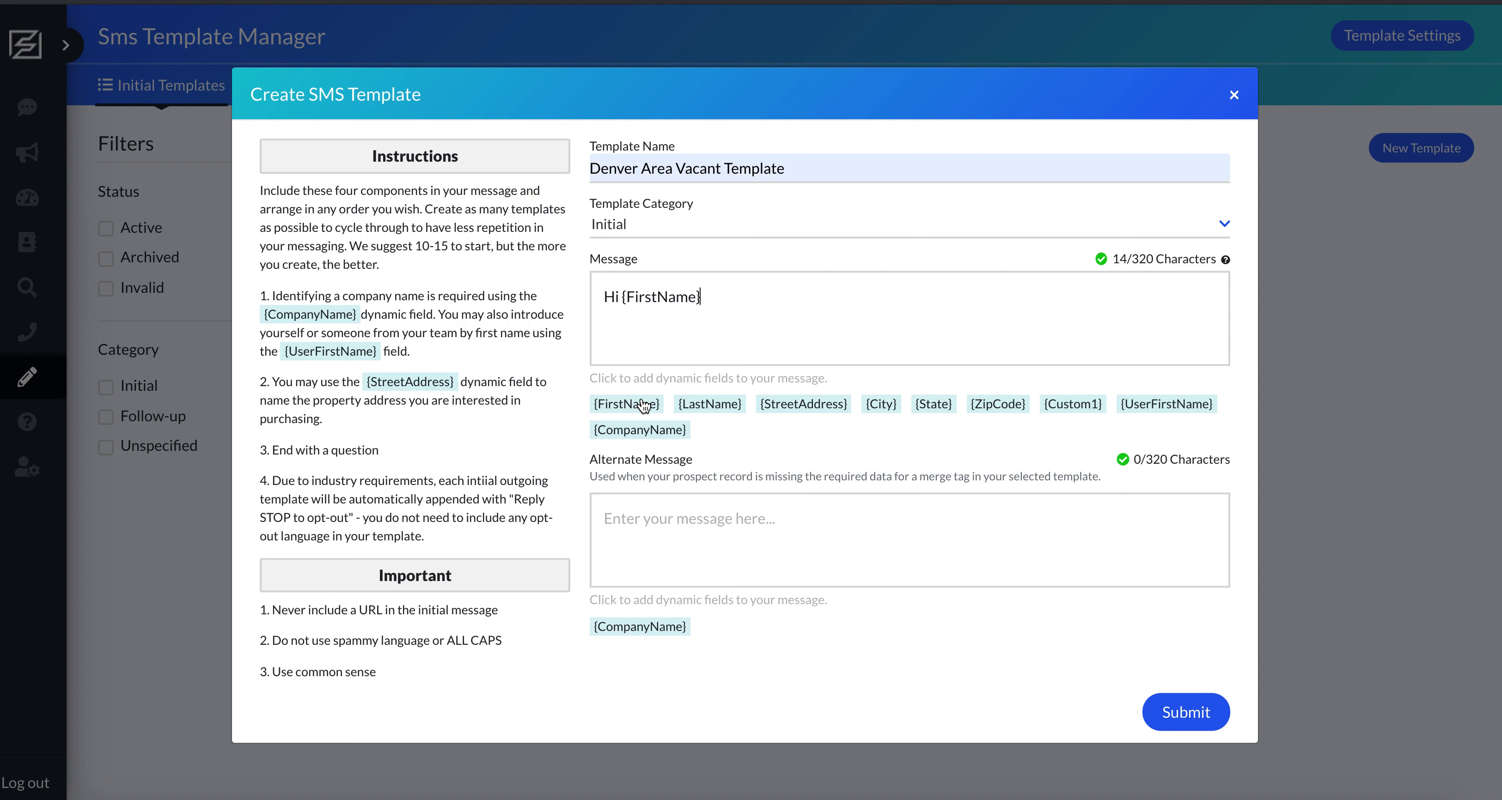
{"action": "type", "text": ", this is"}
{"action": "left_click", "coordinate": [1163, 409]}
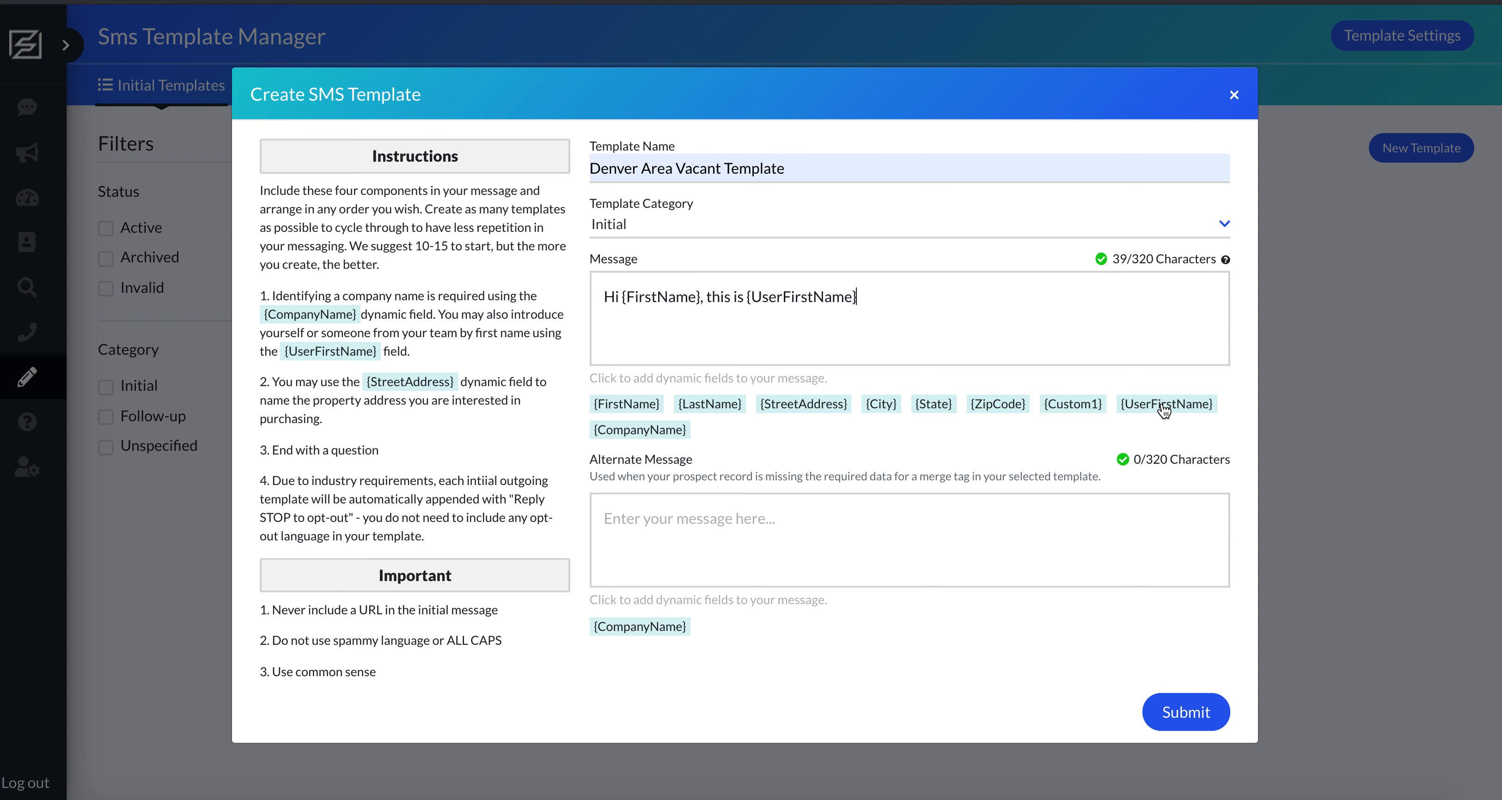
{"action": "type", "text": "from"}
{"action": "left_click", "coordinate": [640, 429]}
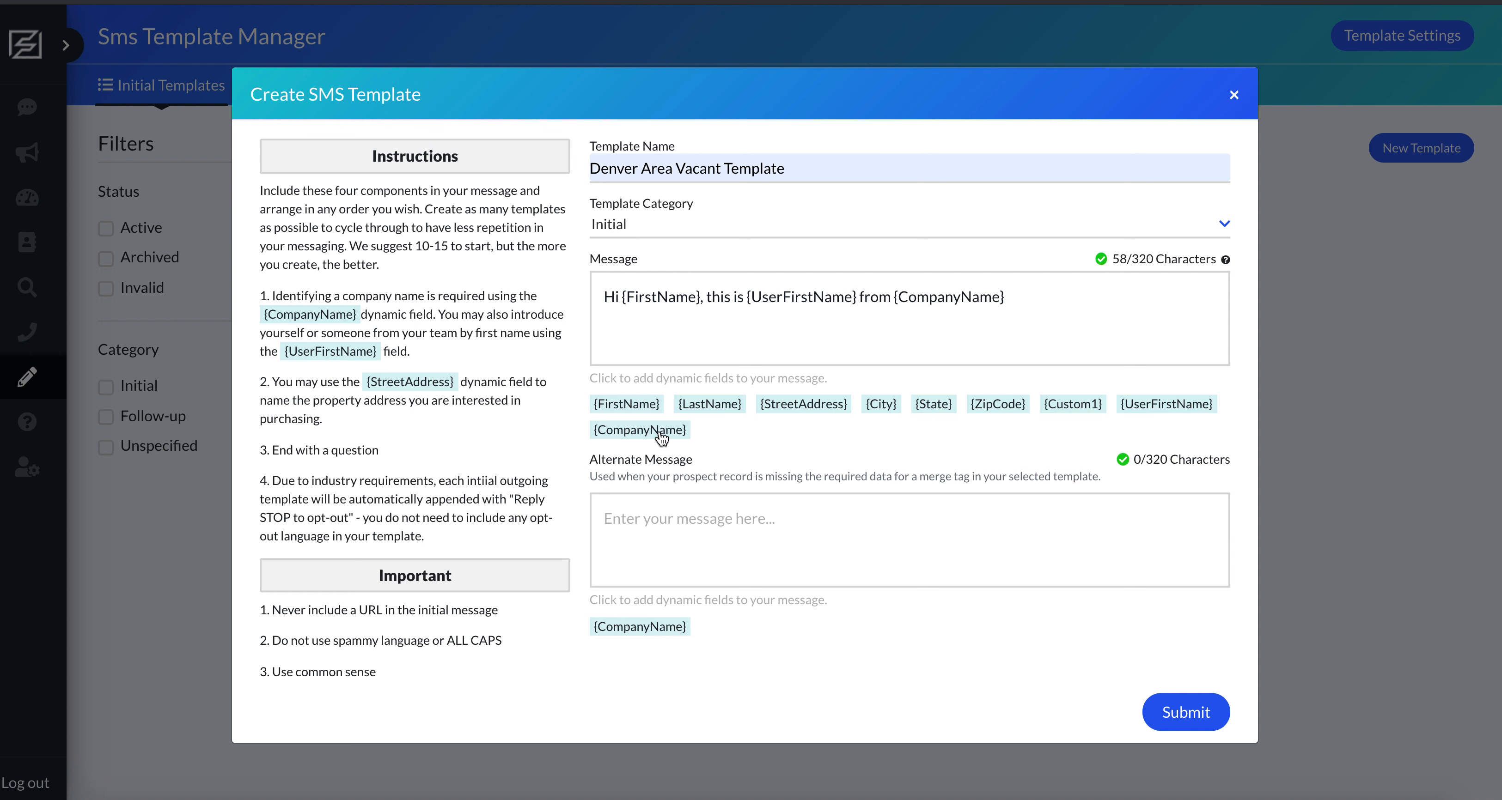
Continue the message with "- we're looking to buy {StreetAddress}. Do you have some time to chat about selling?".
{"action": "type", "text": "- we're looking to buy"}
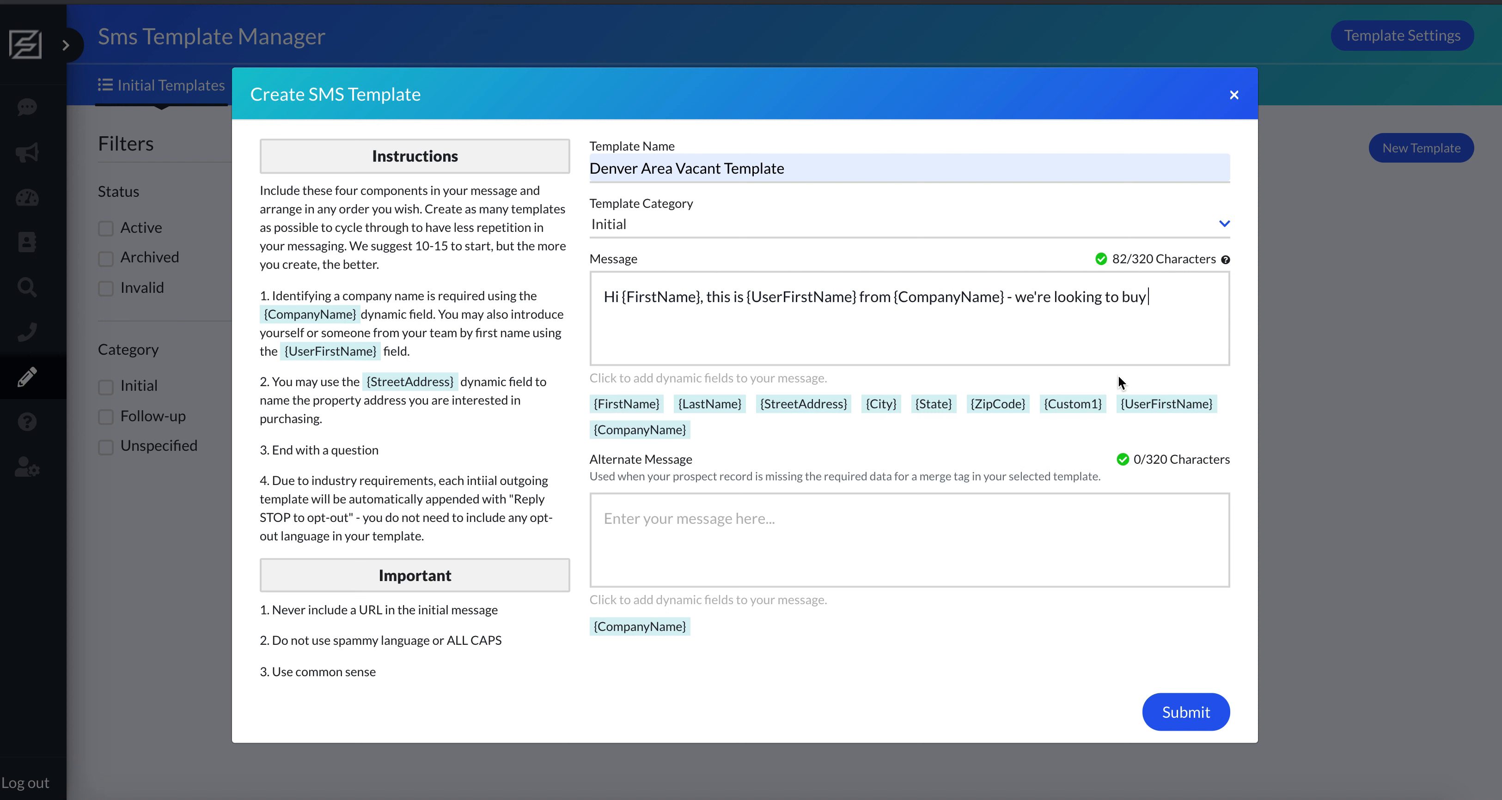
{"action": "left_click", "coordinate": [794, 405]}
{"action": "type", "text": ". Do"}
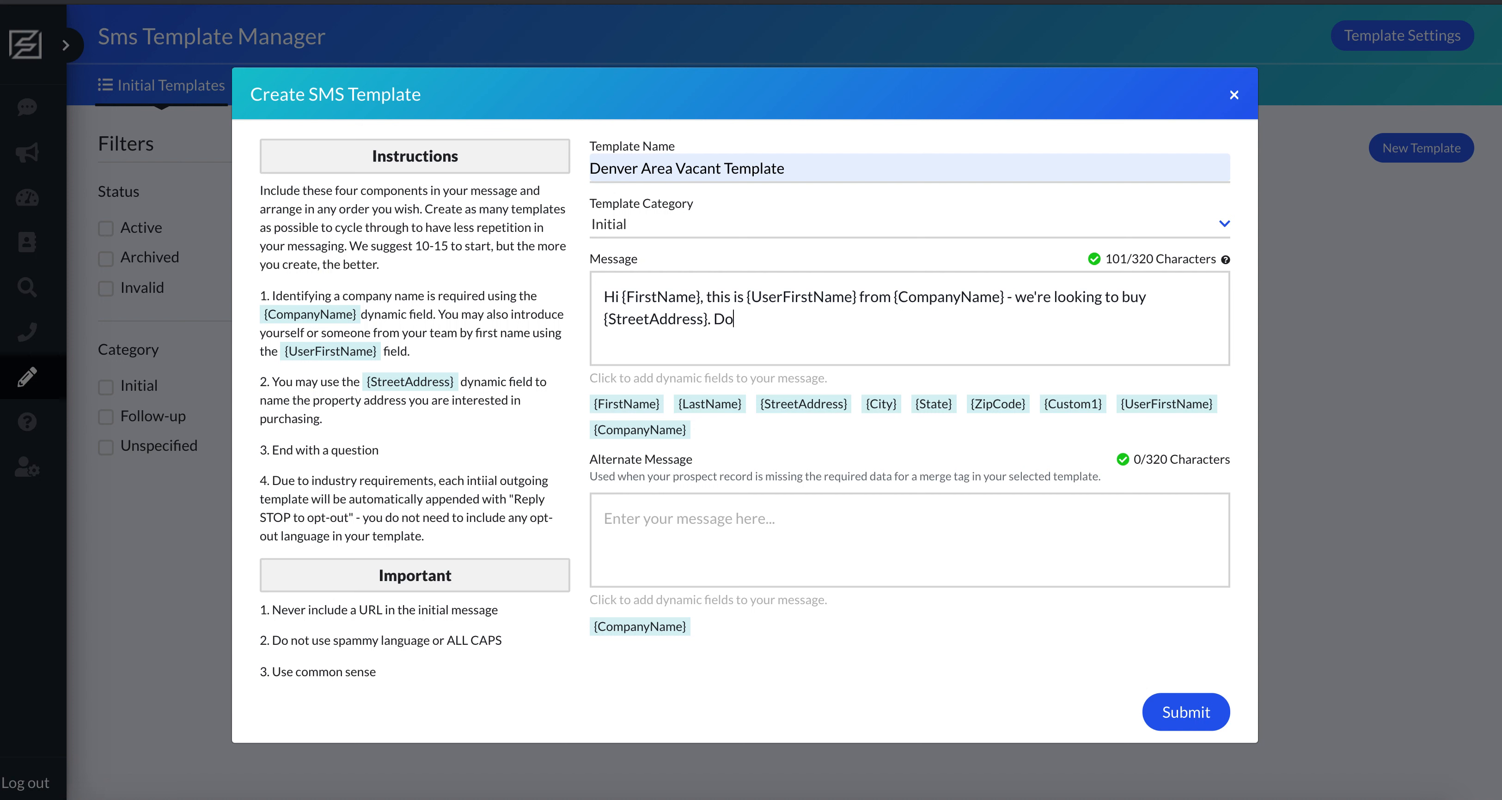
{"action": "type", "text": " you have some time to chat"}
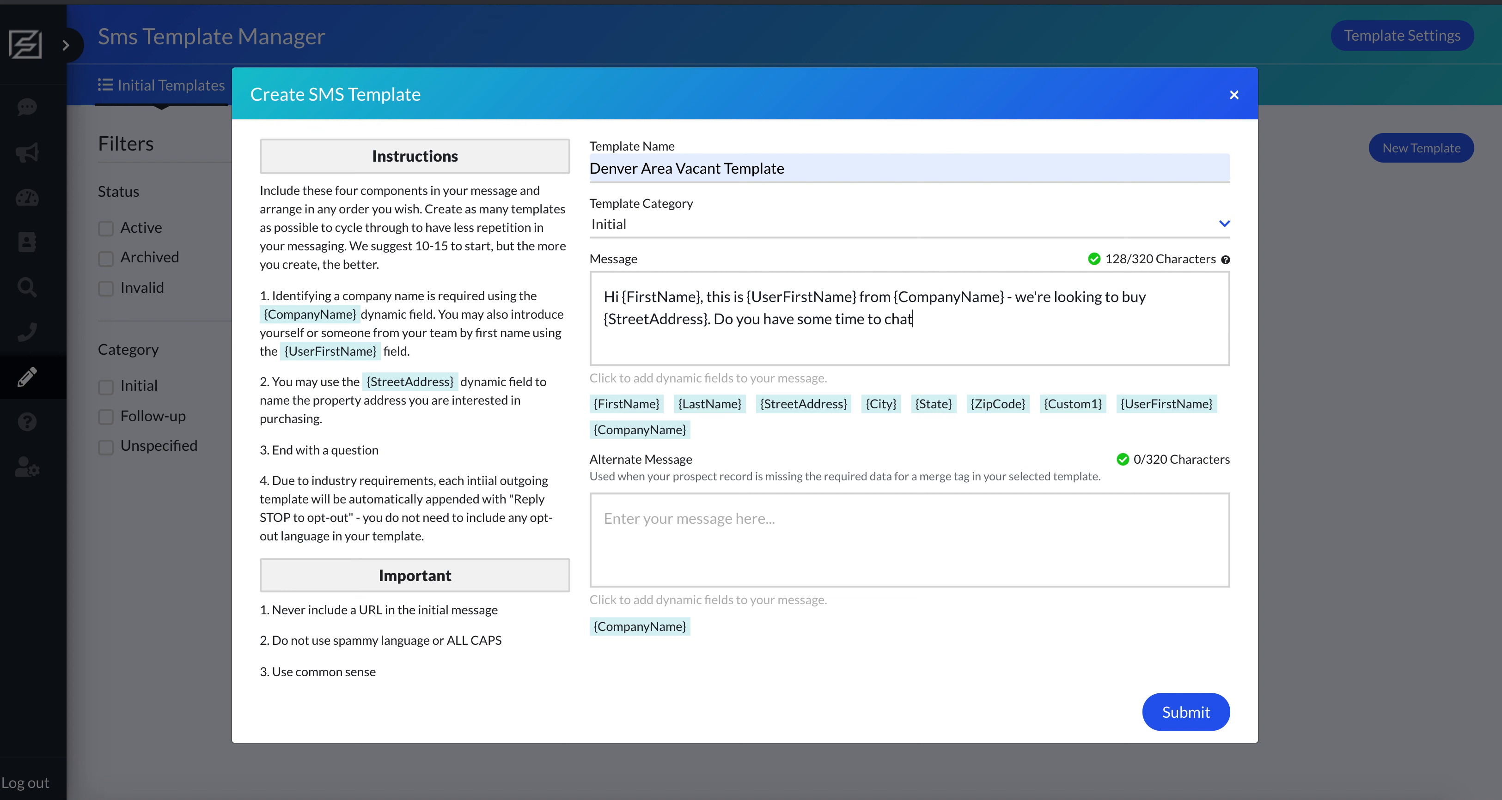
{"action": "type", "text": " about selling?"}
{"action": "left_click_drag", "start_coordinate": [753, 320], "coordinate": [907, 320]}
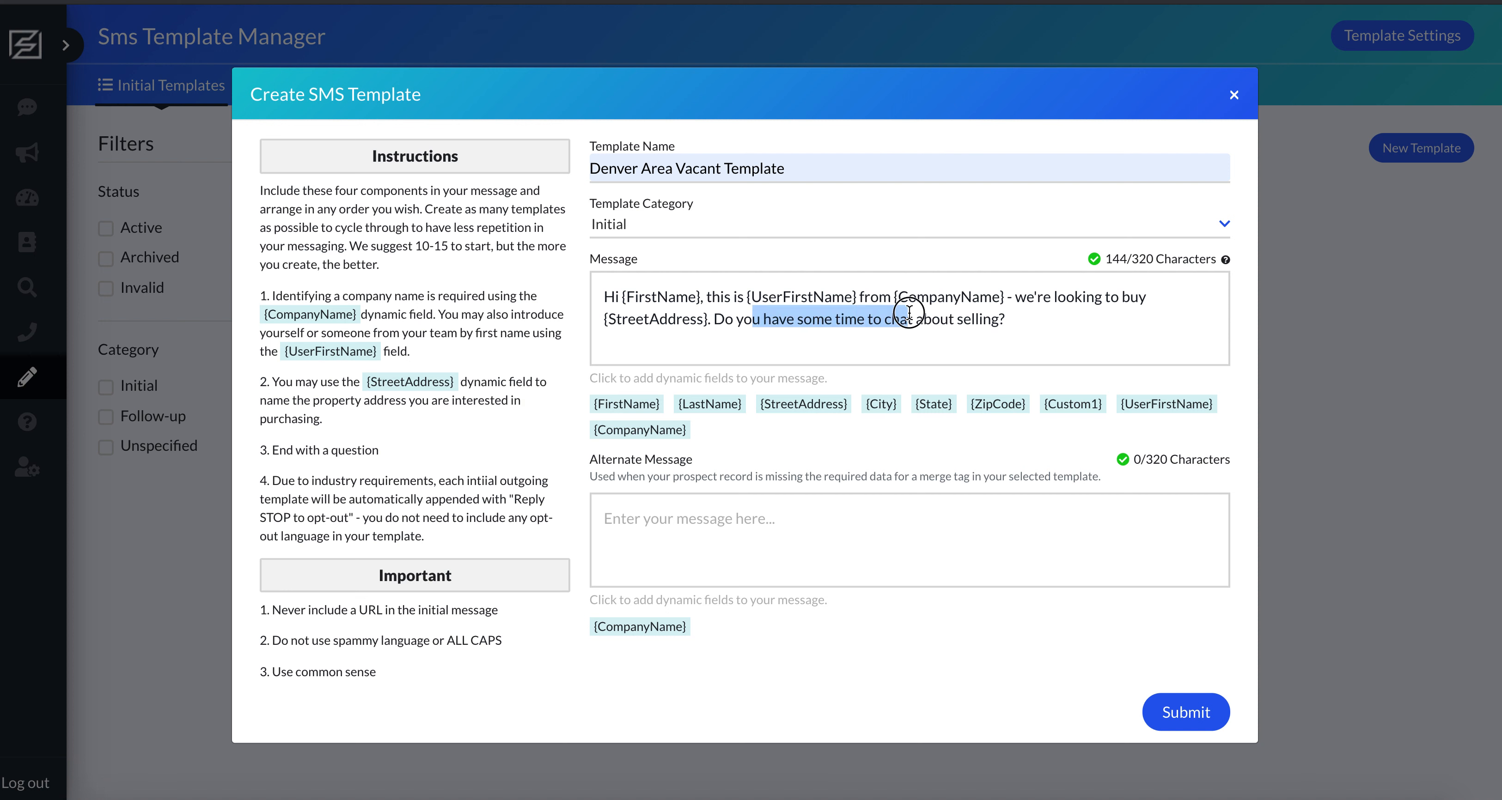
{"action": "left_click_drag", "start_coordinate": [296, 450], "coordinate": [352, 450]}
{"action": "left_click", "coordinate": [771, 320]}
{"action": "left_click", "coordinate": [825, 319]}
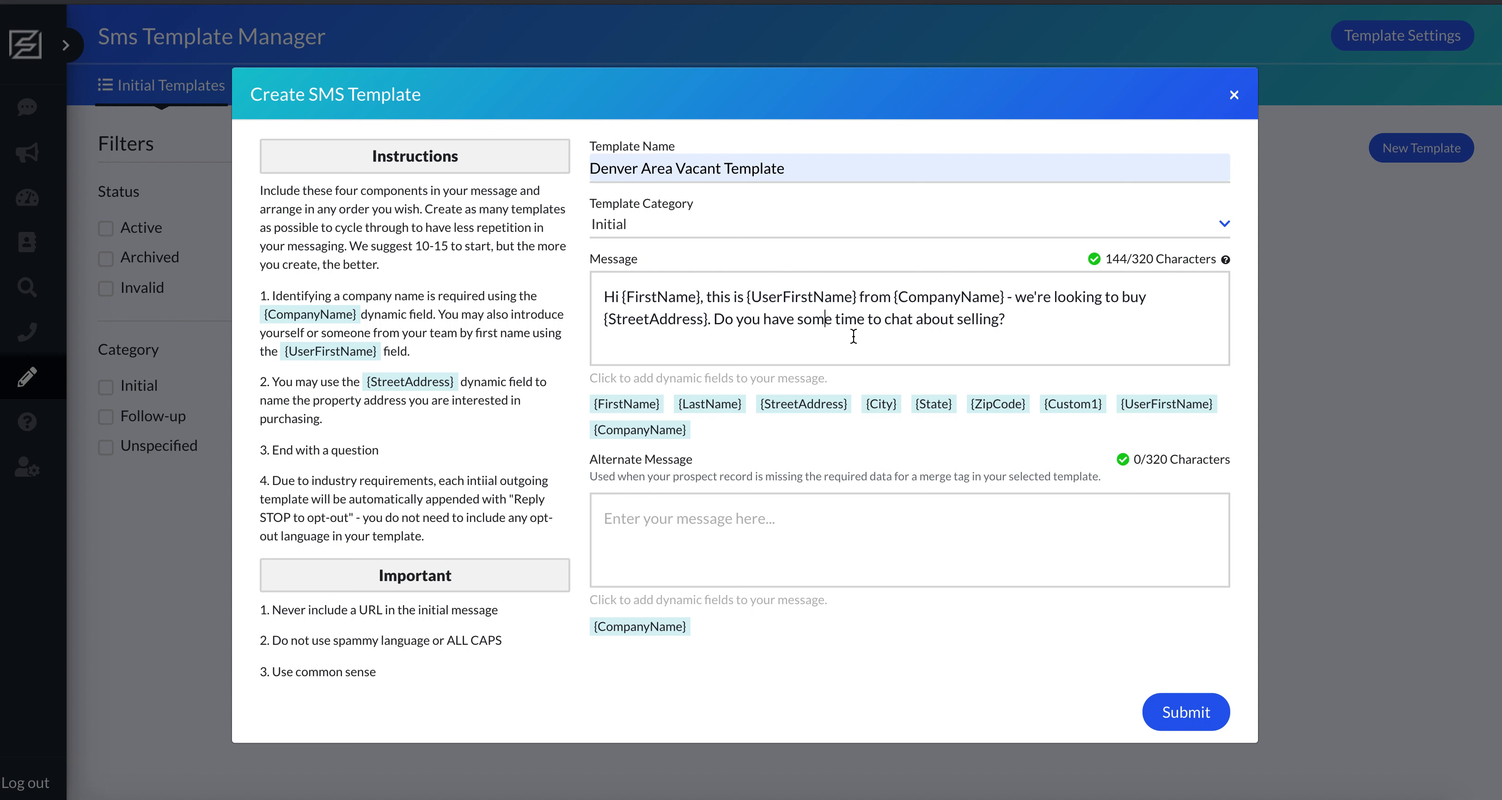
{"action": "left_click", "coordinate": [1008, 316]}
Duplicate the closing question at the end of the message to test its length, and delete the duplicate.
{"action": "left_click_drag", "start_coordinate": [1021, 321], "coordinate": [714, 318]}
{"action": "key", "text": "ctrl+c"}
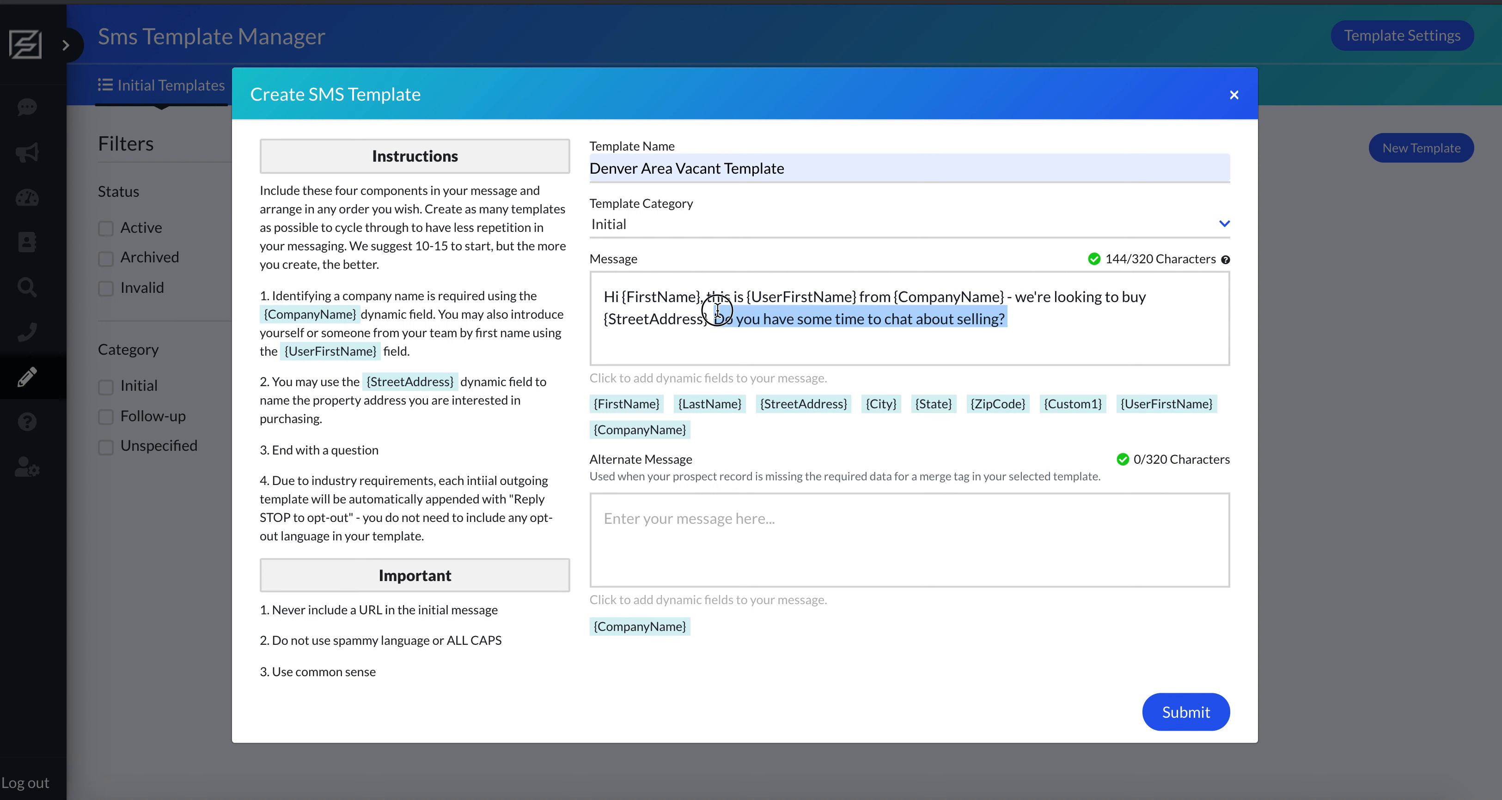
{"action": "left_click", "coordinate": [1055, 314]}
{"action": "key", "text": "ctrl+v"}
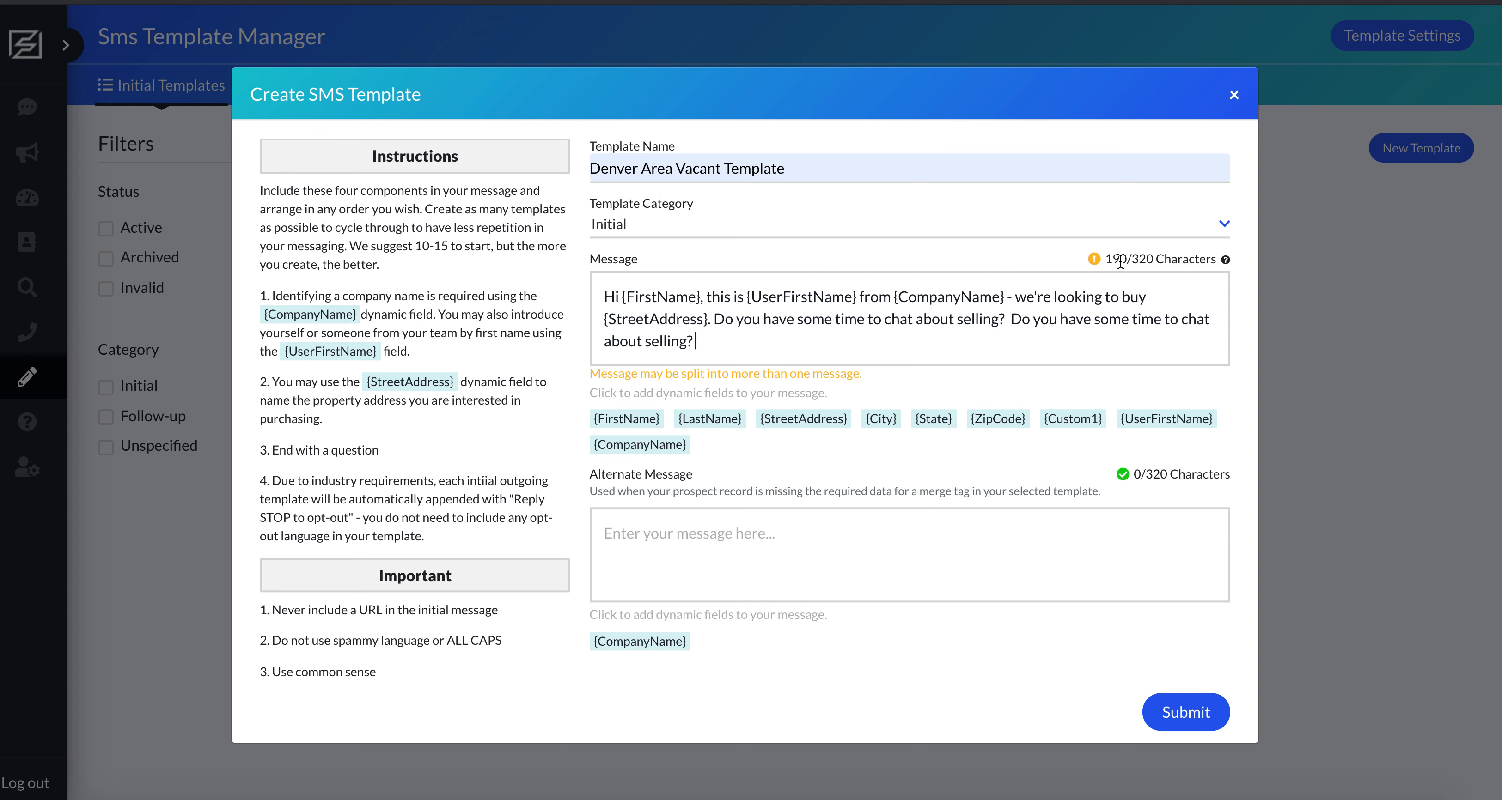
{"action": "left_click_drag", "start_coordinate": [625, 374], "coordinate": [770, 374]}
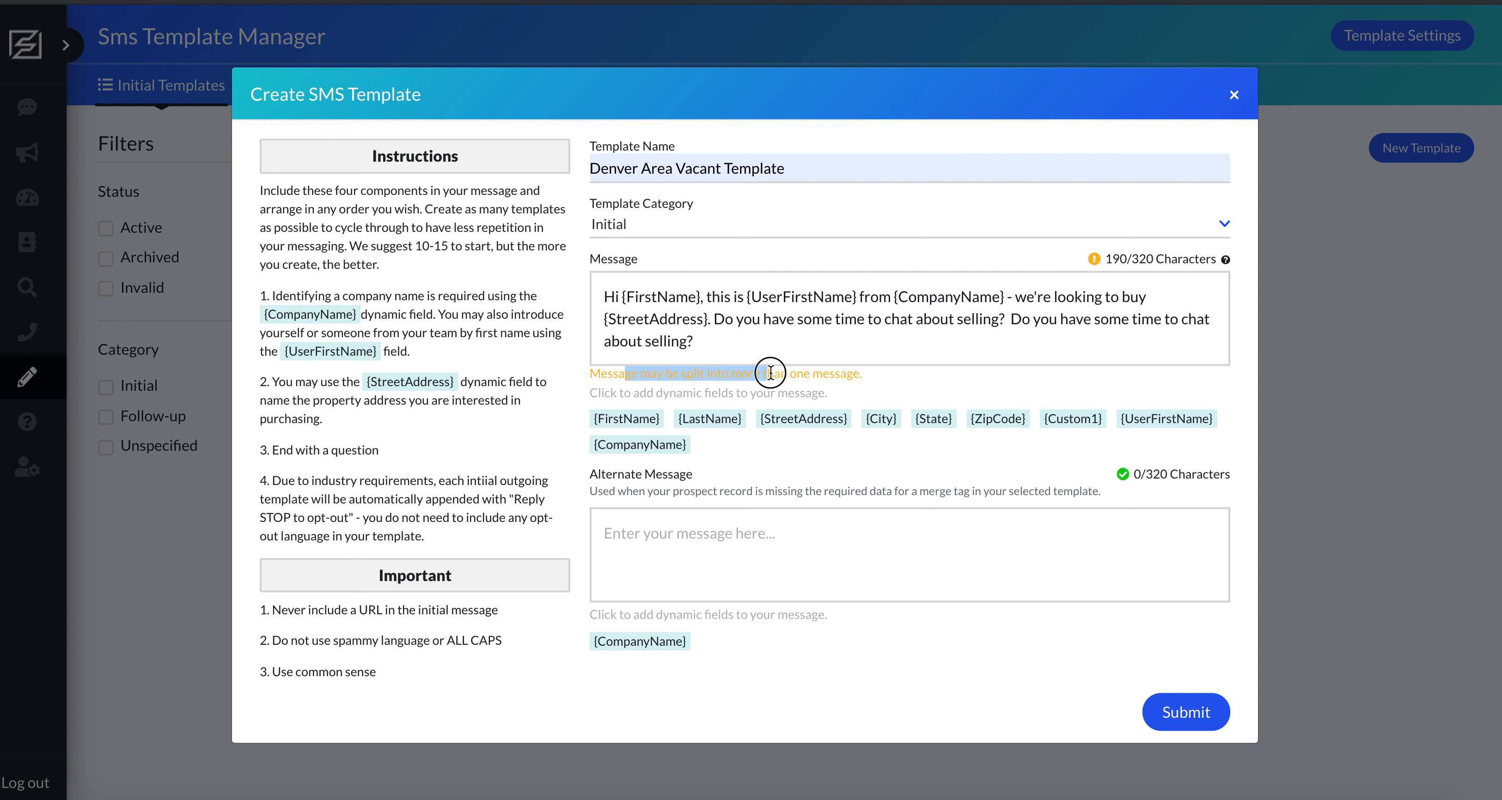
{"action": "left_click", "coordinate": [810, 373]}
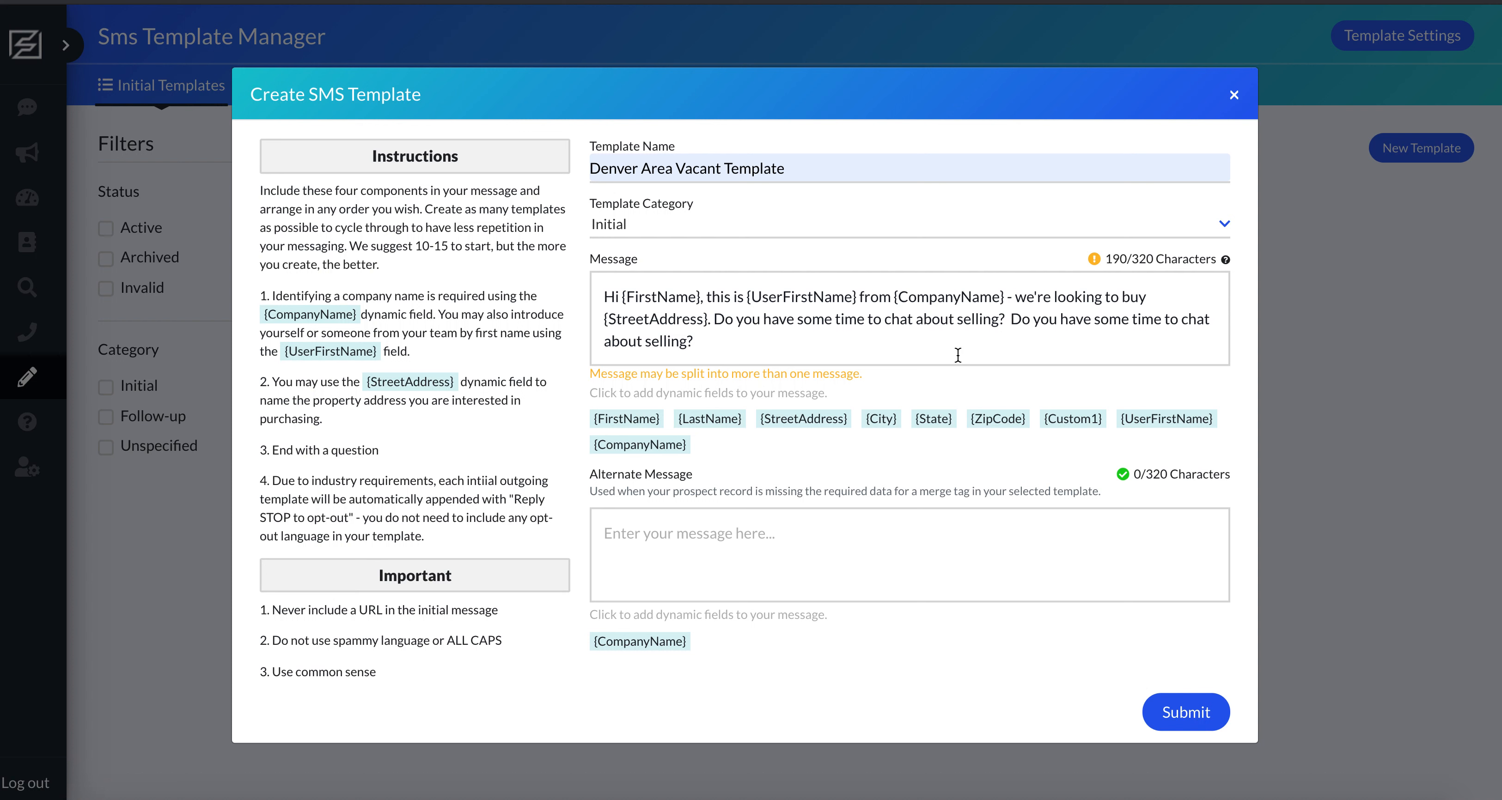
{"action": "left_click_drag", "start_coordinate": [1144, 255], "coordinate": [1130, 252]}
{"action": "left_click_drag", "start_coordinate": [758, 336], "coordinate": [1009, 315]}
{"action": "key", "text": "BackSpace"}
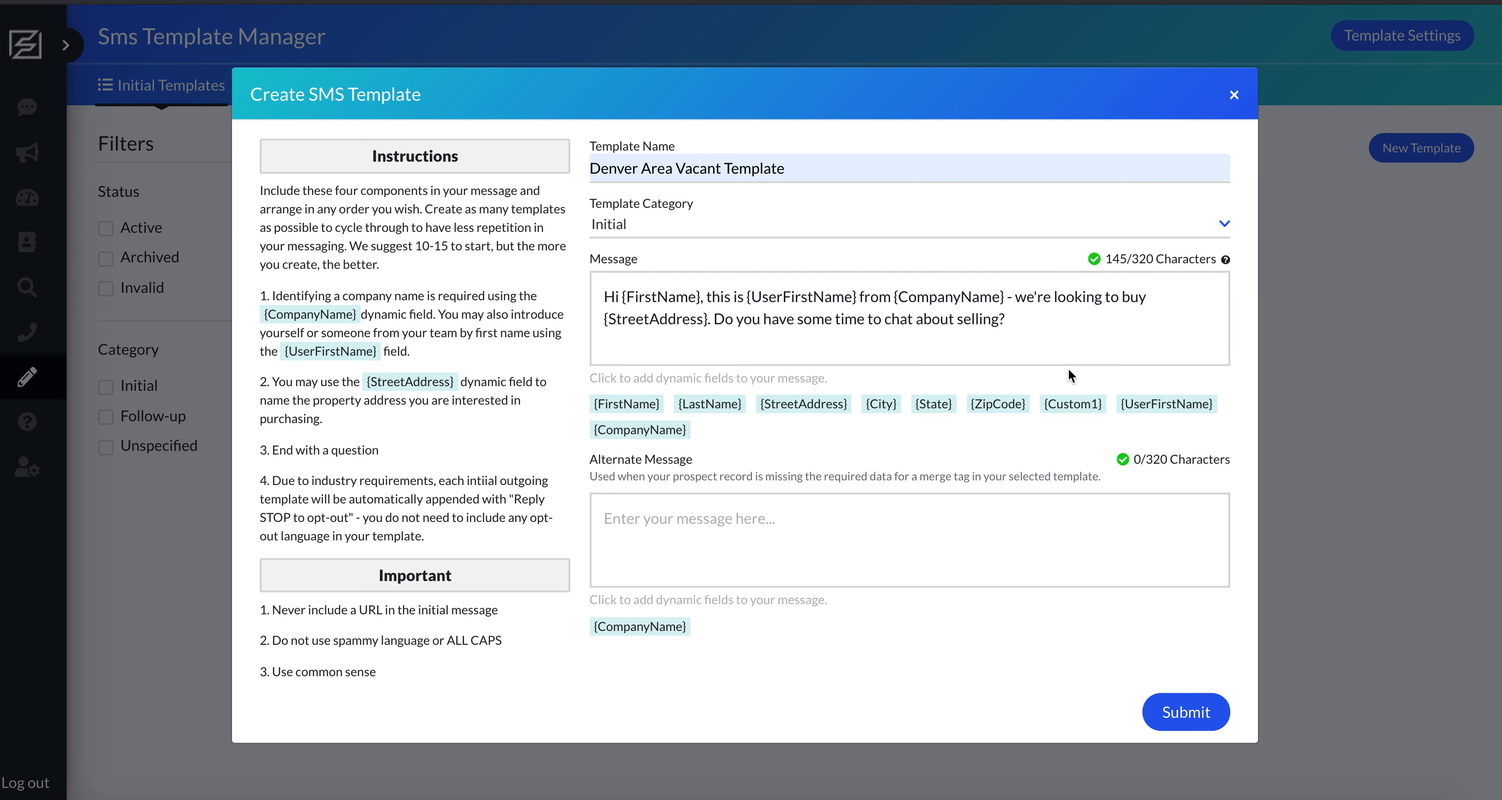
Write the alternate message "Hi this is {CompanyName} and we're interested in a property in your area. Are you looking to sell?" and submit the template.
{"action": "left_click", "coordinate": [727, 521]}
{"action": "left_click_drag", "start_coordinate": [687, 297], "coordinate": [656, 295]}
{"action": "left_click", "coordinate": [656, 295]}
{"action": "type", "text": "Hi this is"}
{"action": "left_click", "coordinate": [667, 628]}
{"action": "type", "text": "and we're interested in a property in your area. Are you looking to sell?"}
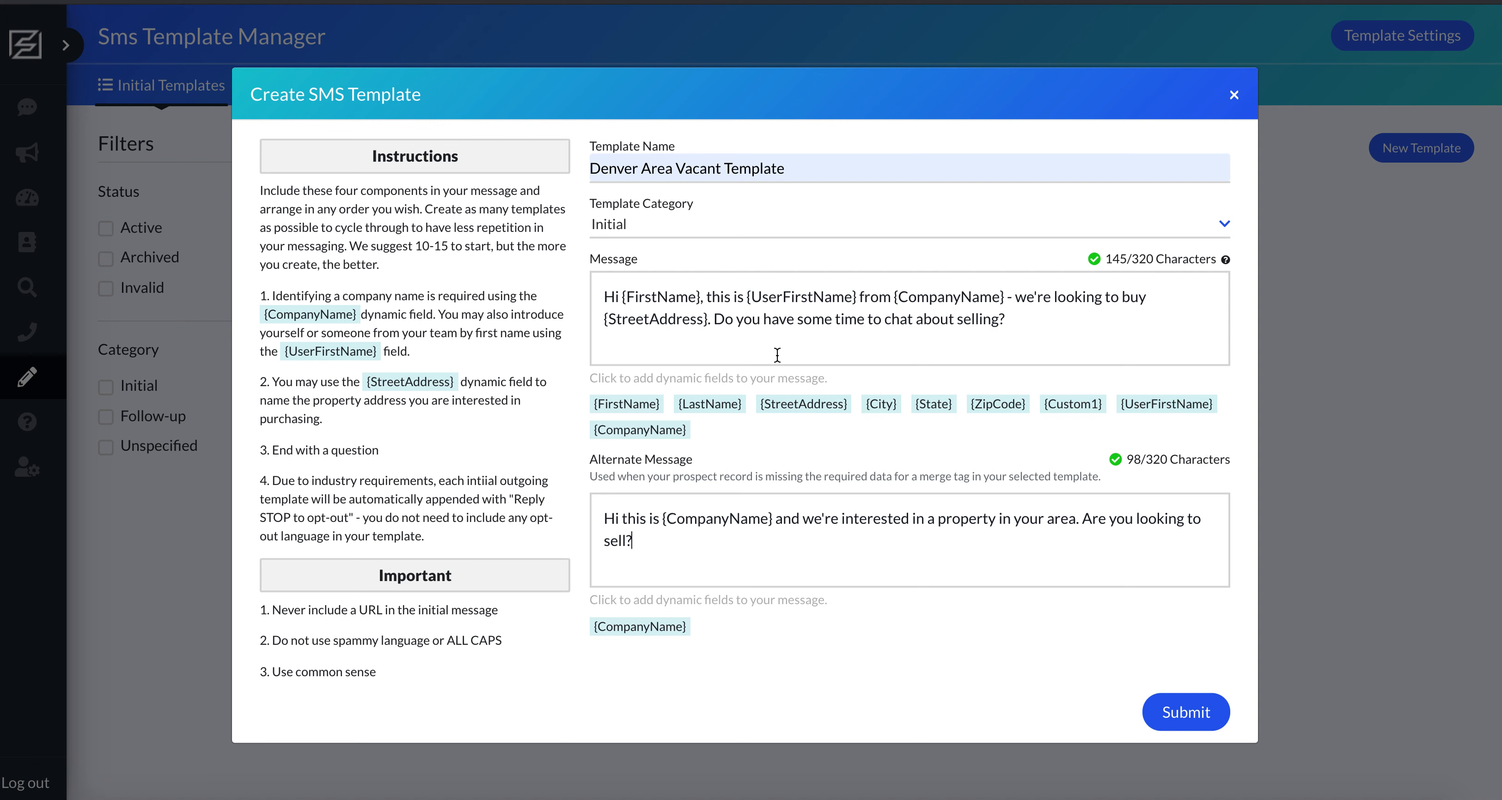
{"action": "left_click", "coordinate": [1184, 712]}
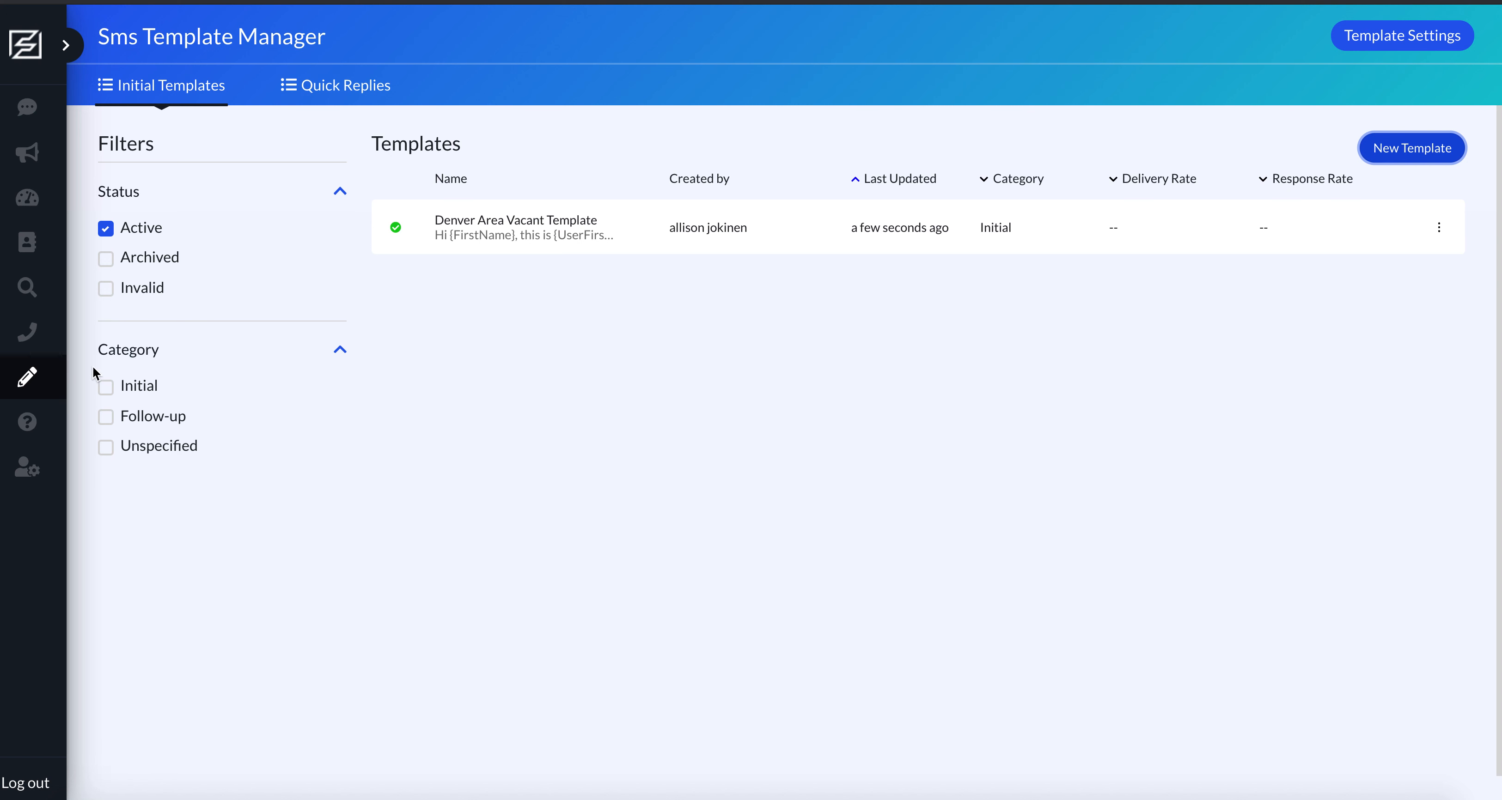
Try the Initial category filter on the template list and clear it again.
{"action": "left_click", "coordinate": [109, 387]}
{"action": "left_click", "coordinate": [107, 393]}
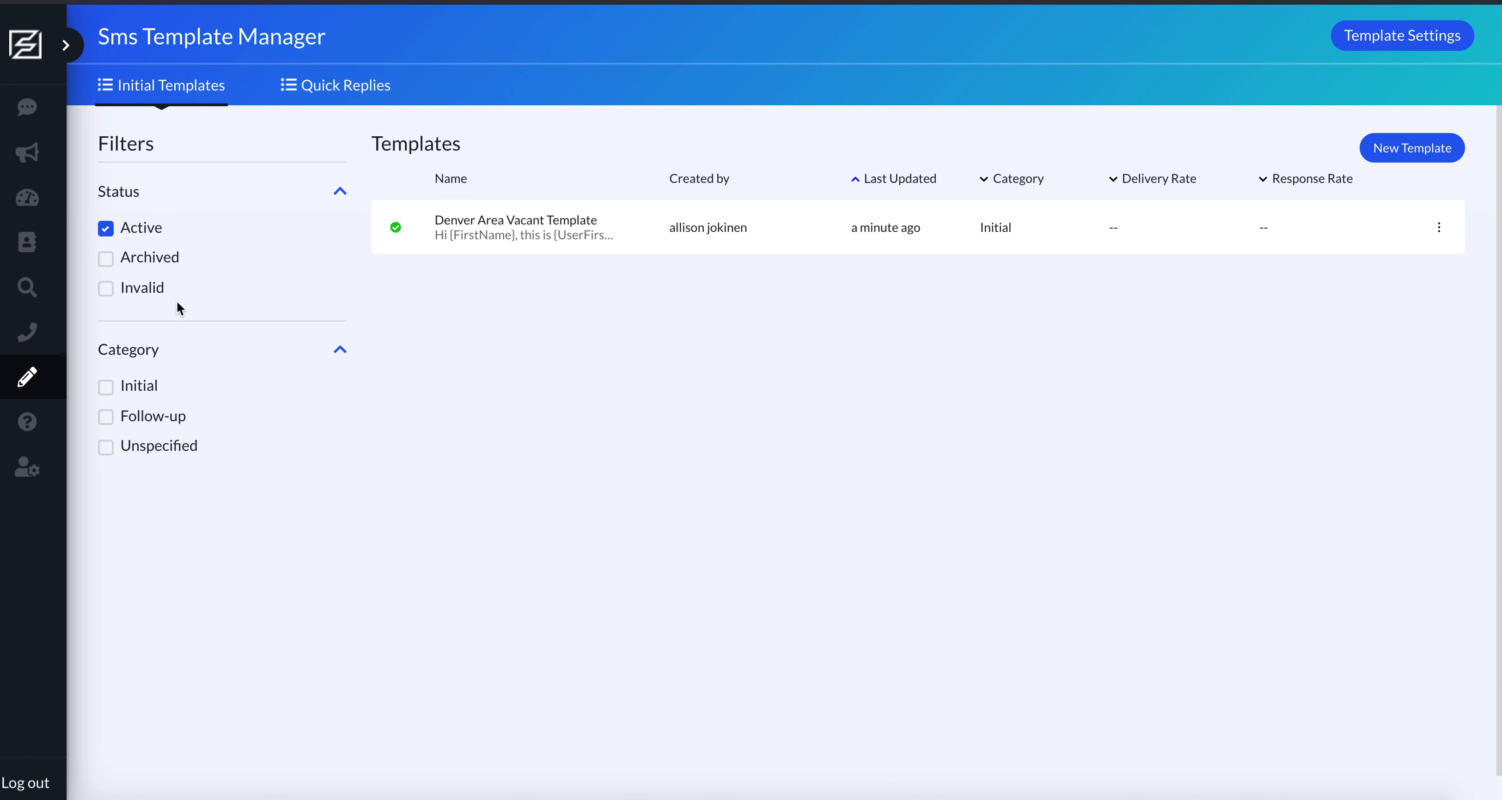
Start a new quick reply with the question "Where did you get my information?".
{"action": "left_click", "coordinate": [334, 96]}
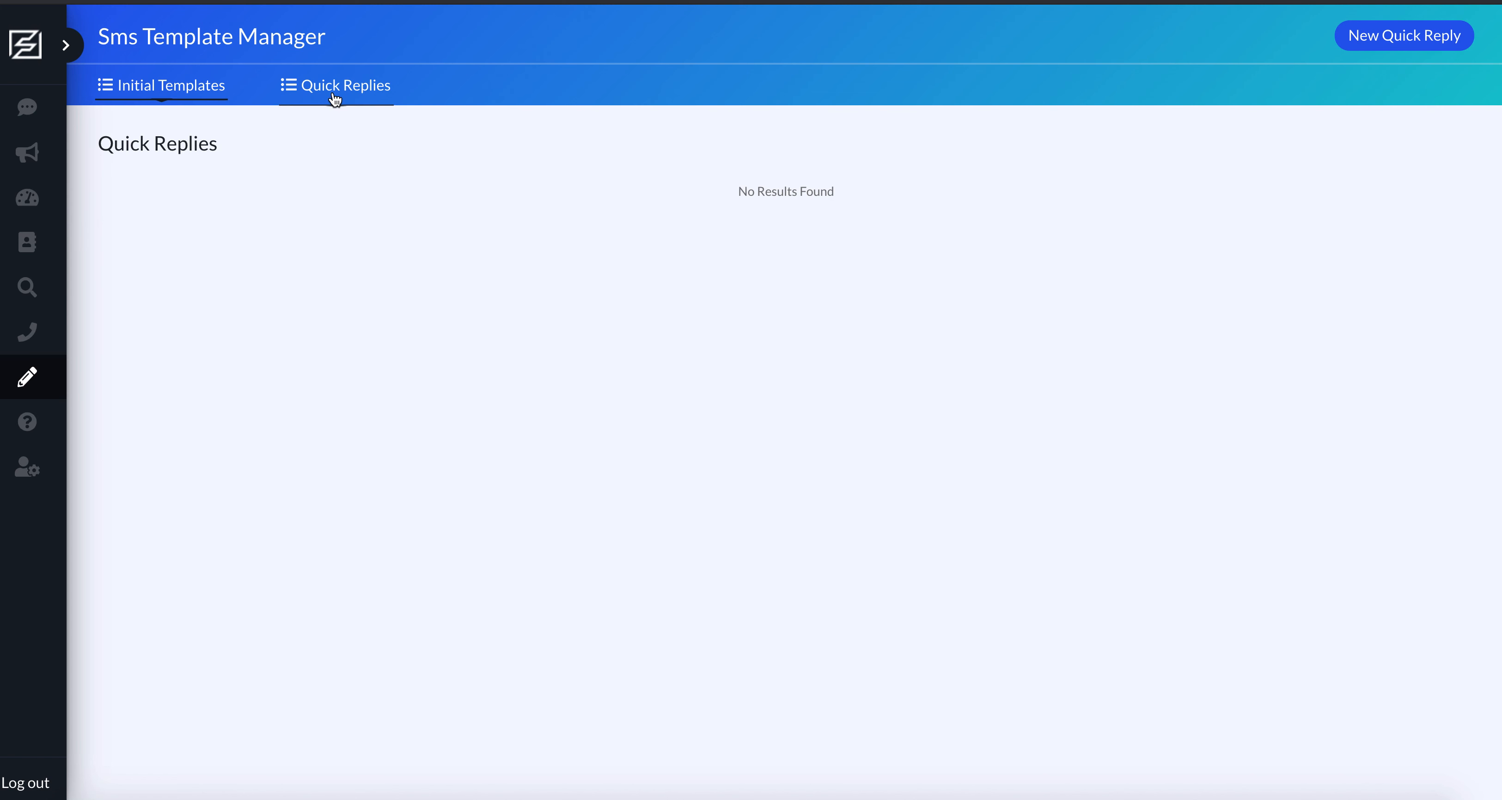
{"action": "left_click", "coordinate": [1387, 43]}
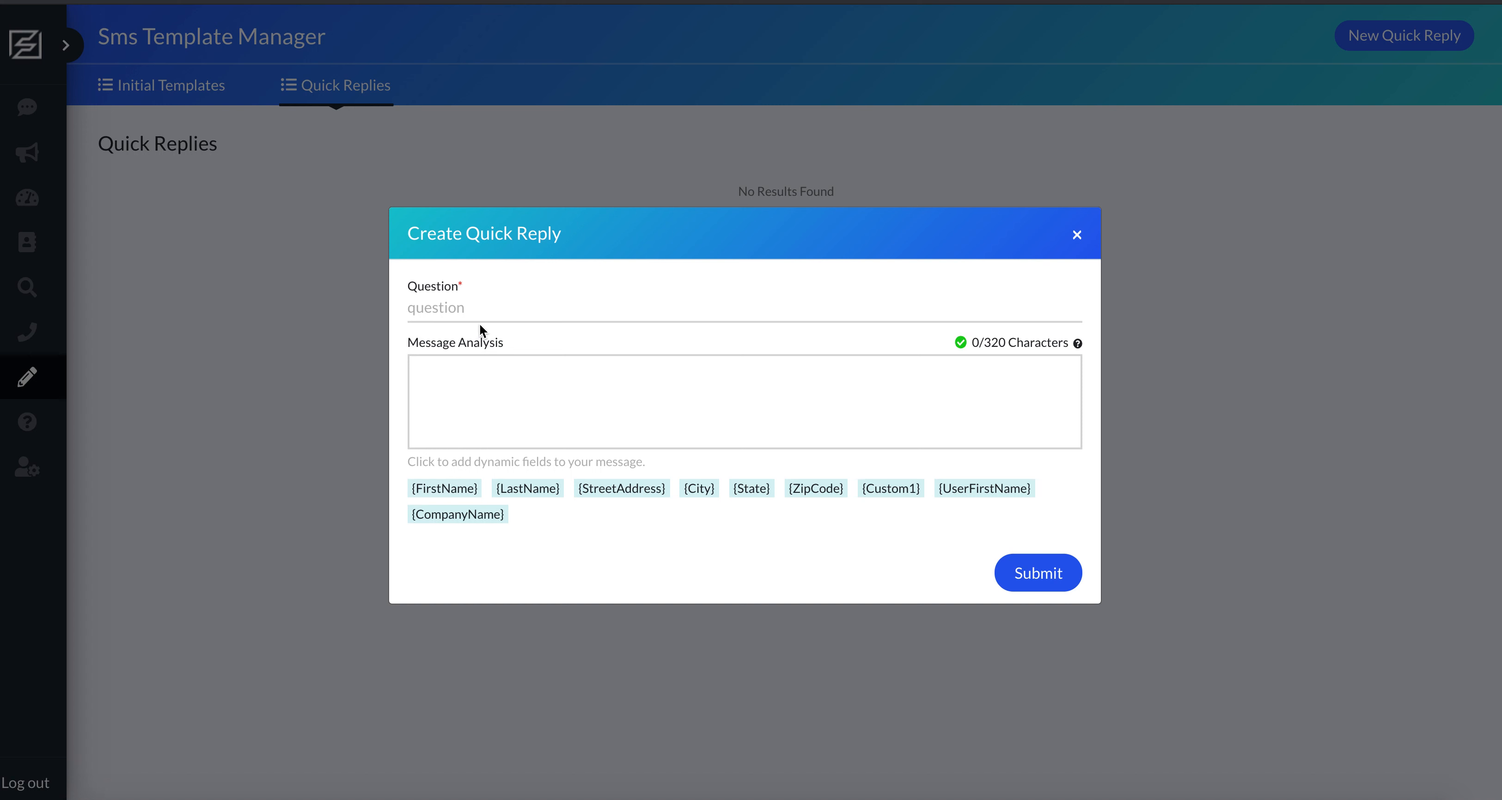
{"action": "left_click", "coordinate": [486, 311]}
{"action": "type", "text": "Where did you get m"}
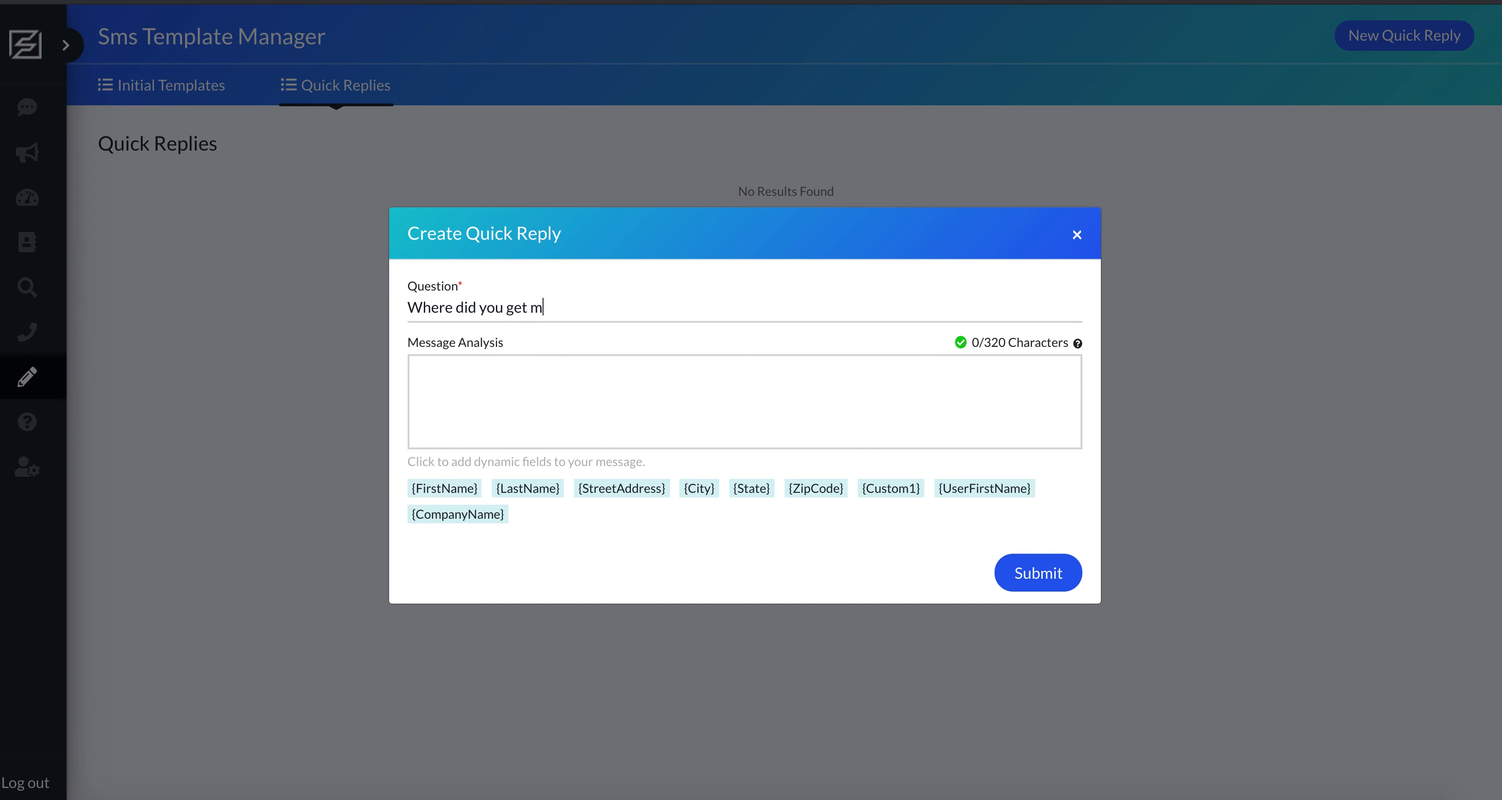
{"action": "type", "text": "y information?"}
Enter "We use a service that matches" as the reply message and submit the quick reply.
{"action": "left_click", "coordinate": [480, 379]}
{"action": "type", "text": "We use a service "}
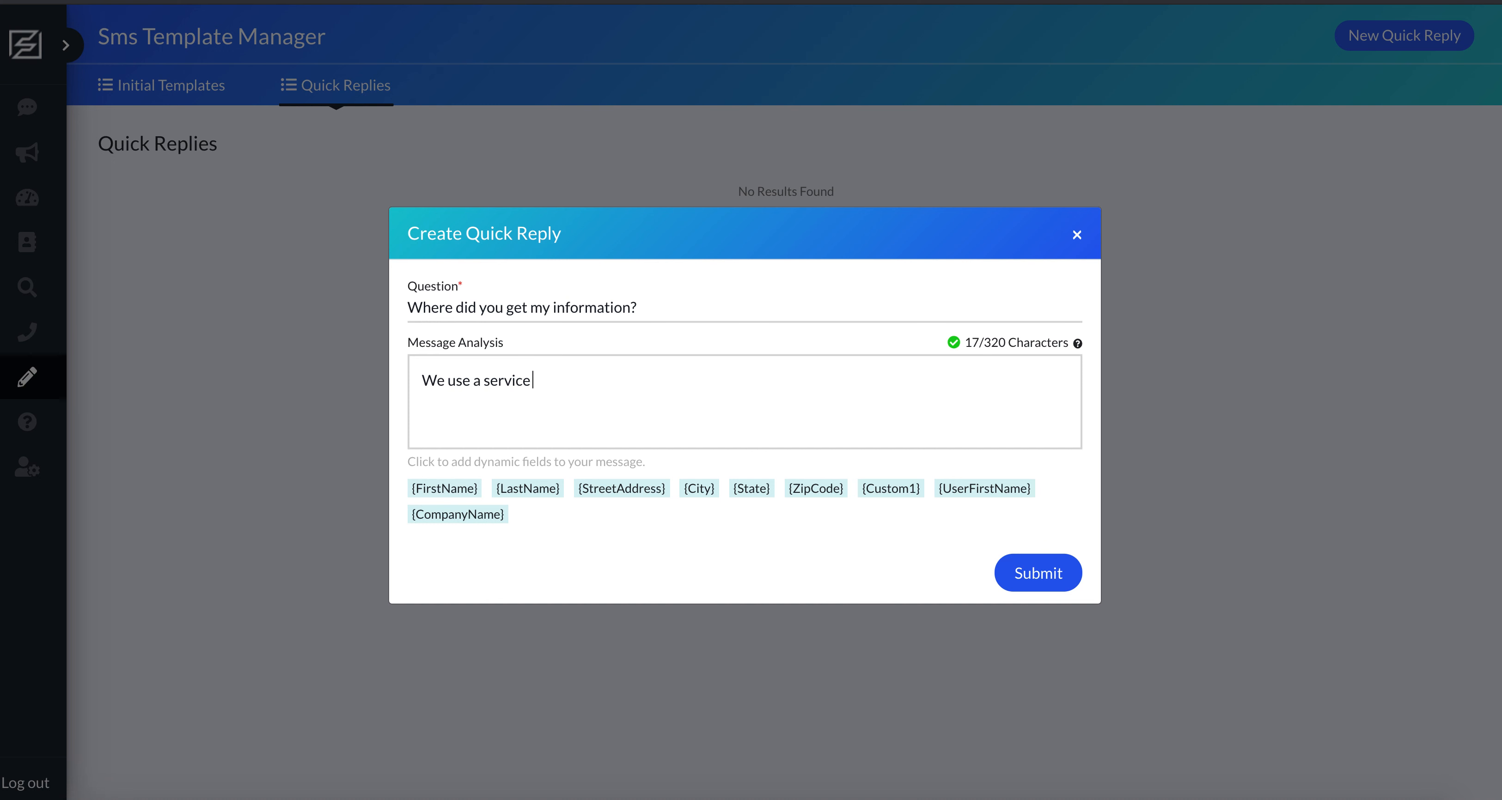
{"action": "type", "text": "that matches"}
{"action": "left_click", "coordinate": [1006, 585]}
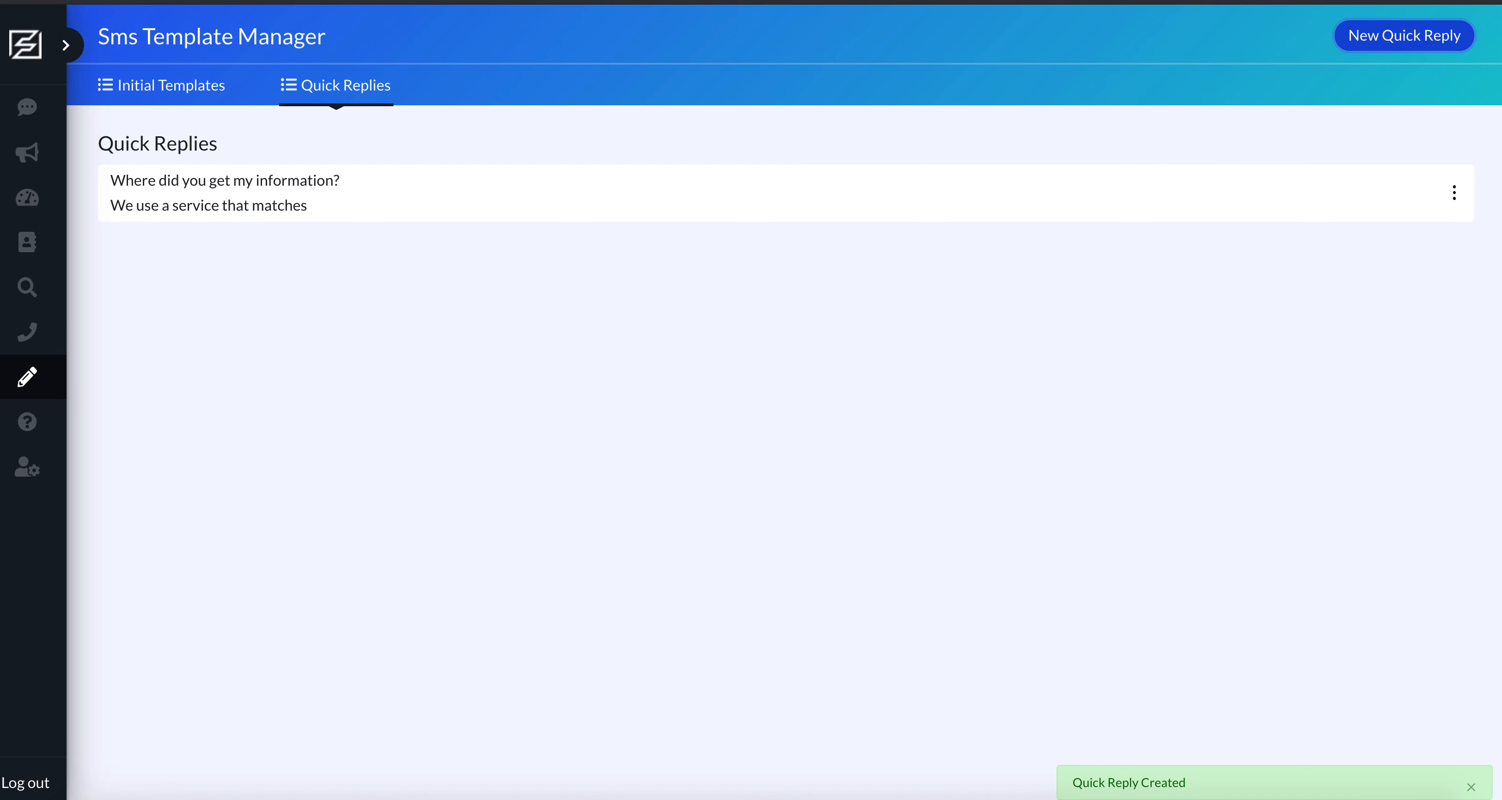
Create a second quick reply with the question "Test 2" and the message "fgergreghrth".
{"action": "left_click", "coordinate": [1401, 39]}
{"action": "type", "text": "Test 2"}
{"action": "left_click", "coordinate": [622, 372]}
{"action": "type", "text": "fg"}
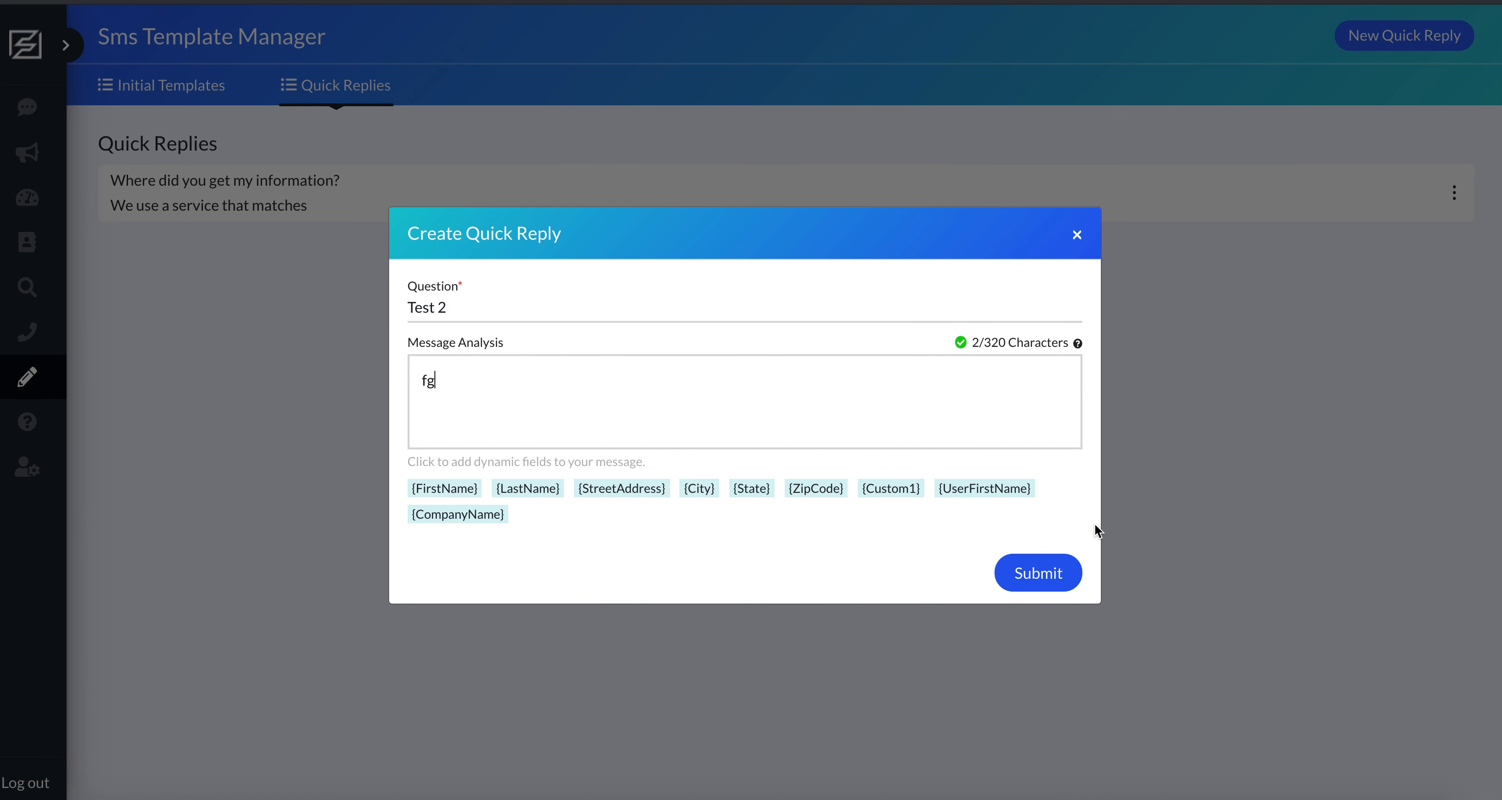
{"action": "type", "text": "ergreghrth"}
{"action": "left_click", "coordinate": [1052, 573]}
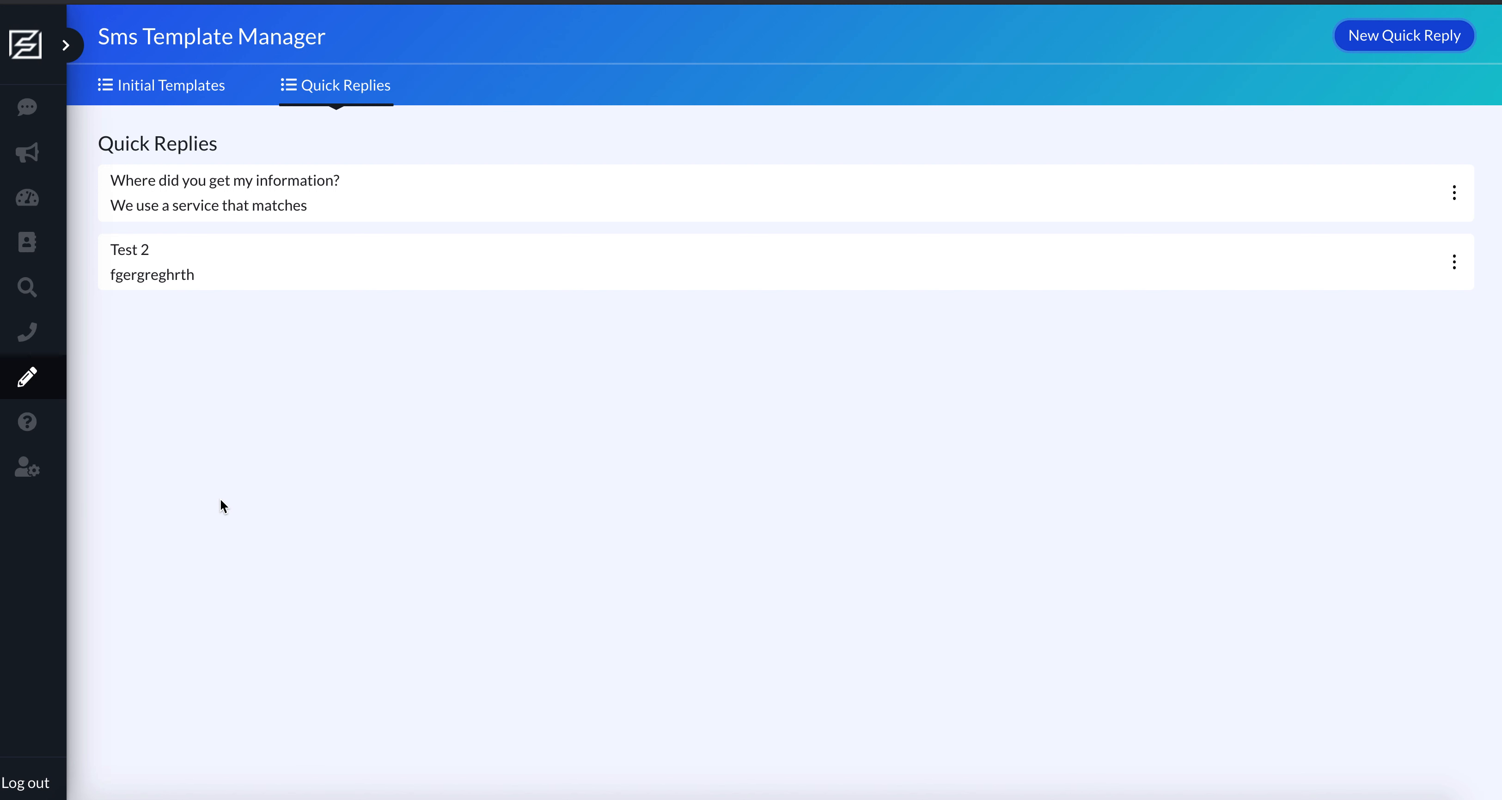
Move the "Where did you get my information?" quick reply below "Test 2" and return to the initial templates.
{"action": "left_click_drag", "start_coordinate": [250, 188], "coordinate": [201, 274]}
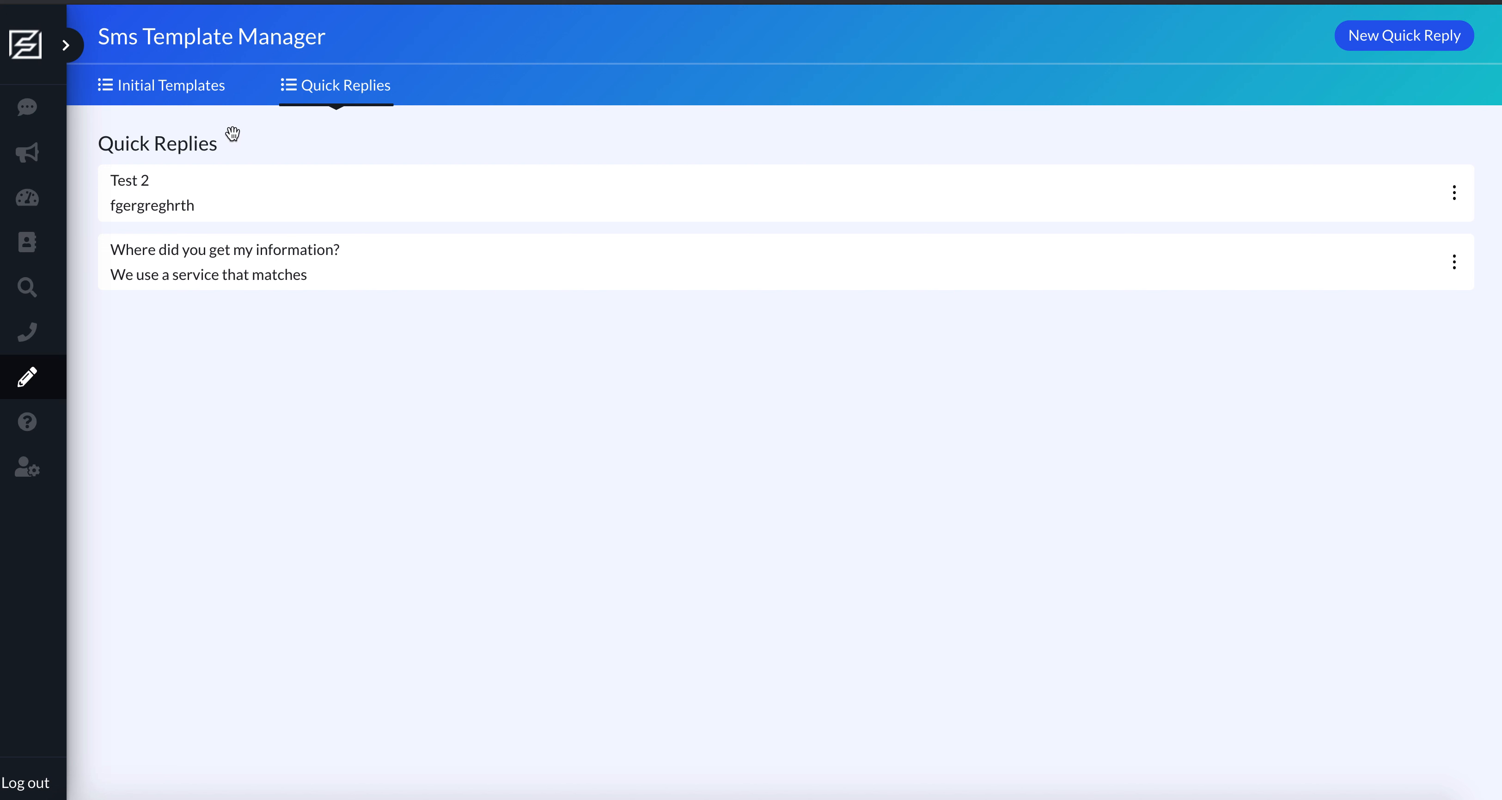
{"action": "left_click", "coordinate": [176, 98]}
{"action": "left_click", "coordinate": [348, 100]}
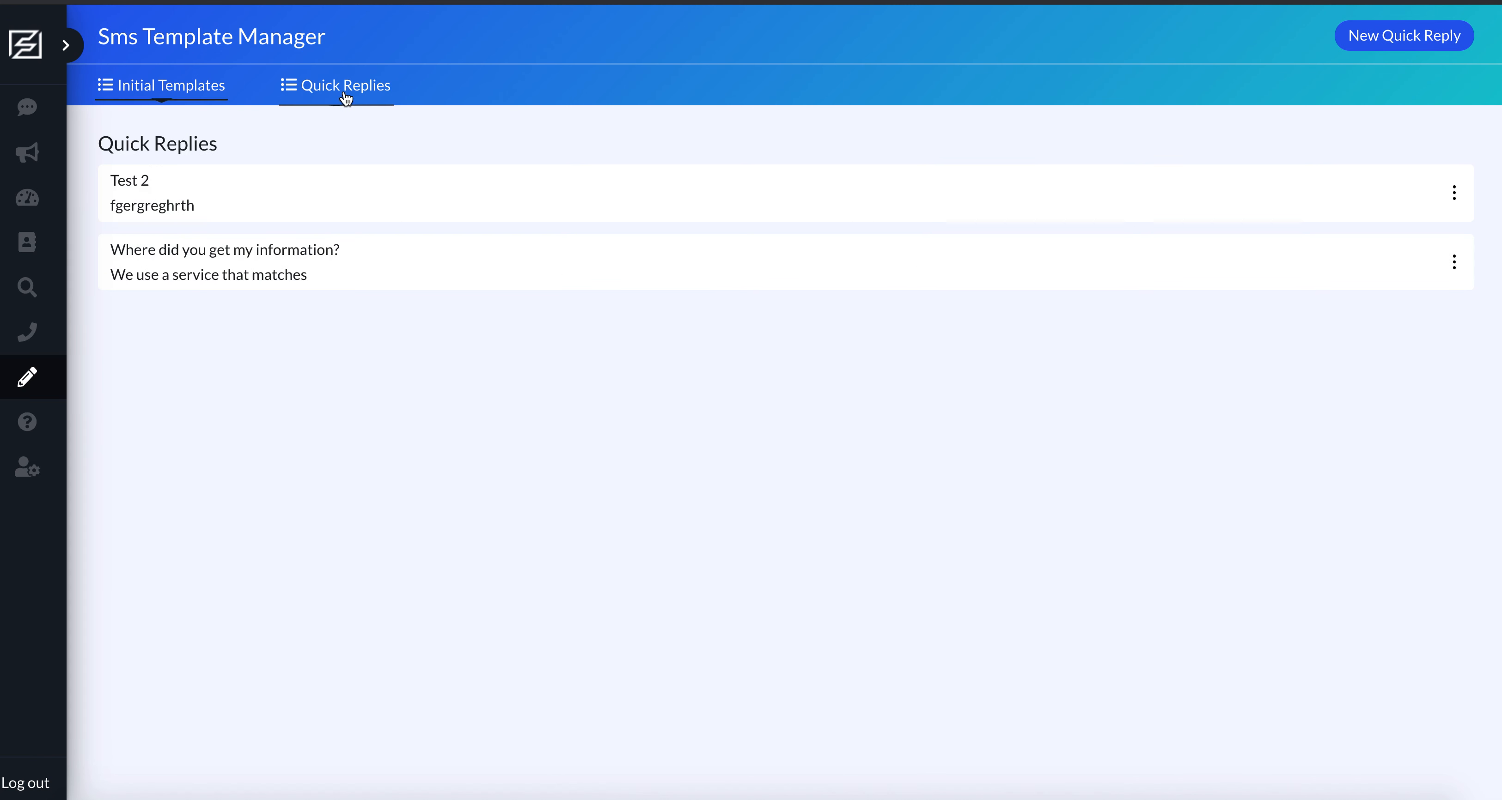
{"action": "left_click", "coordinate": [140, 90]}
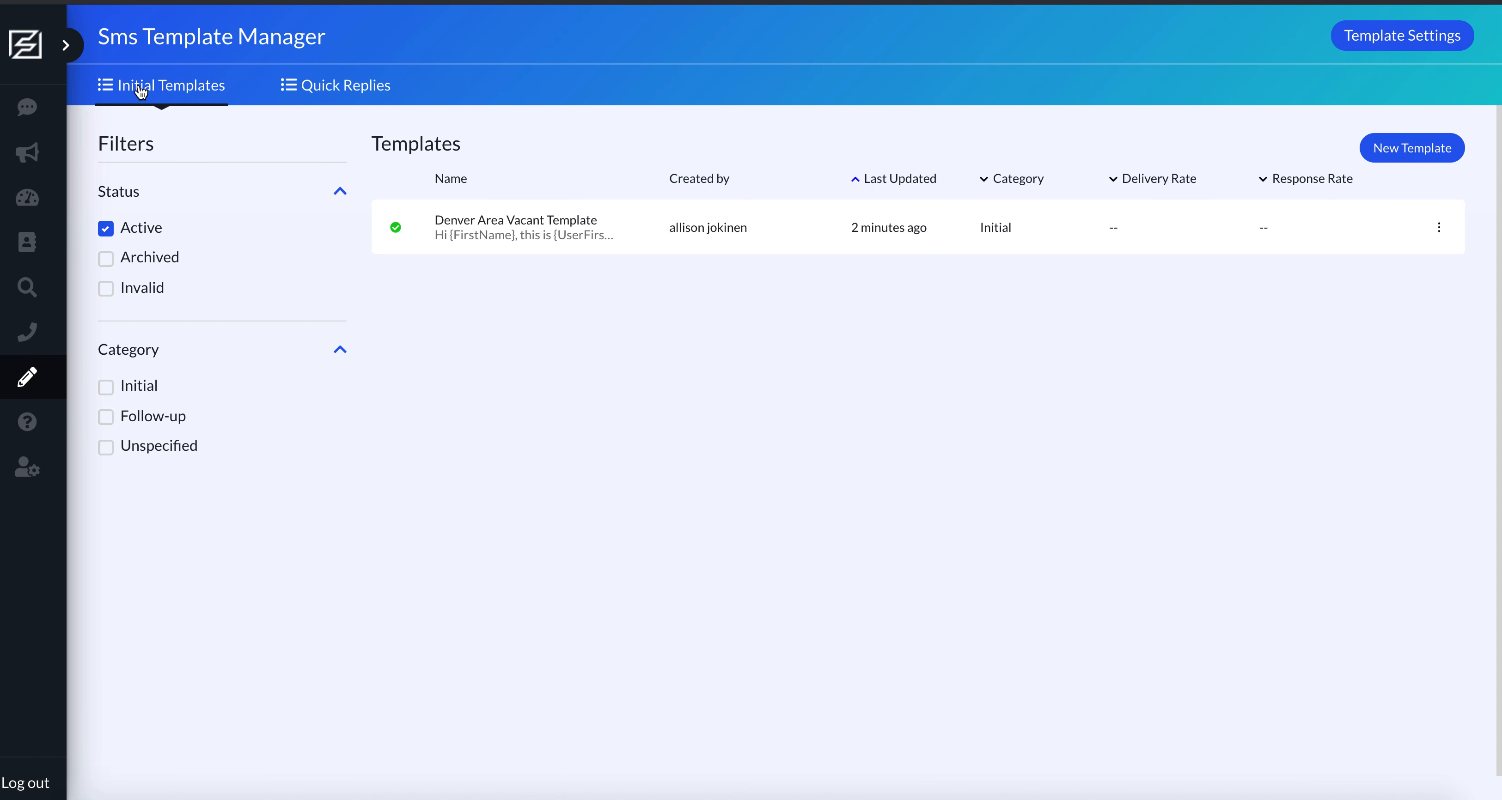